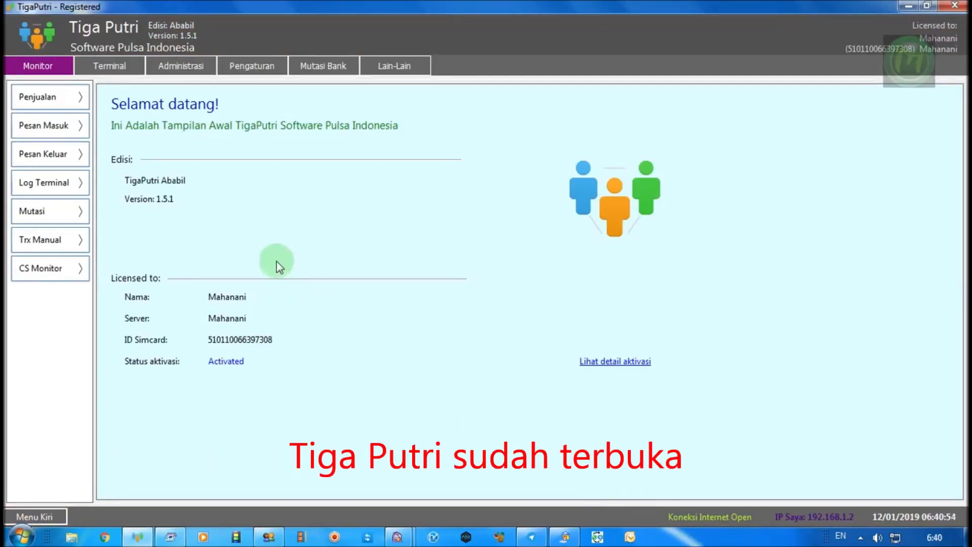
Minimize the CS Monitor window and open the Penjualan sales monitor
click(50, 99)
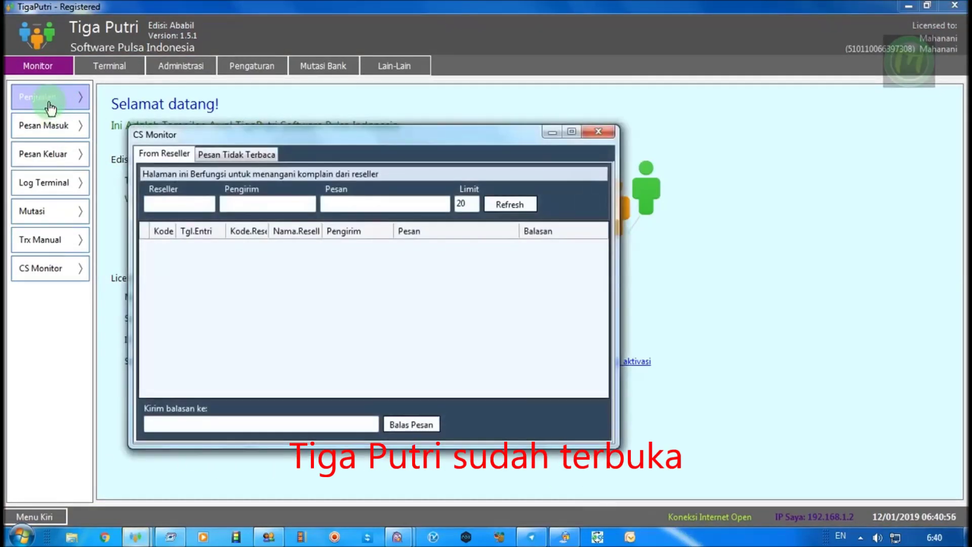
click(238, 154)
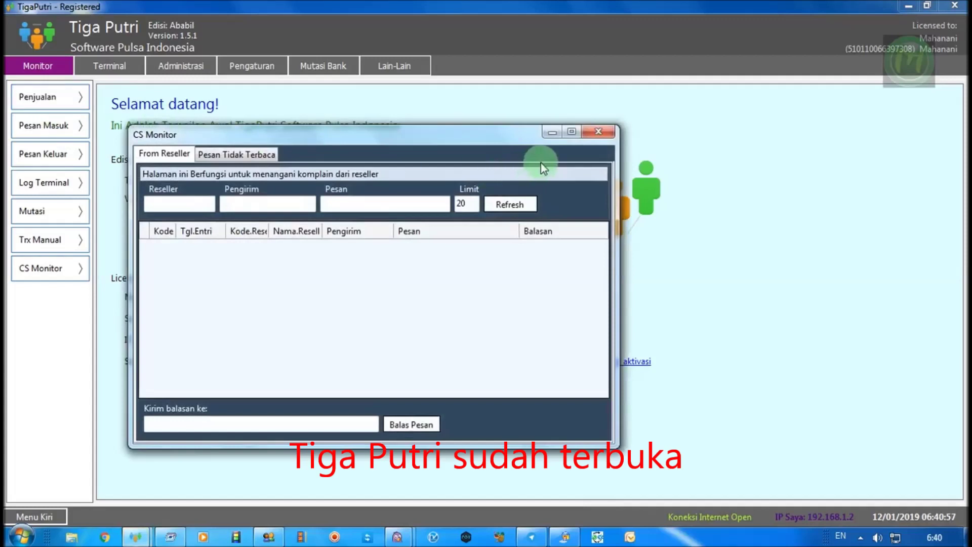
click(554, 133)
click(47, 115)
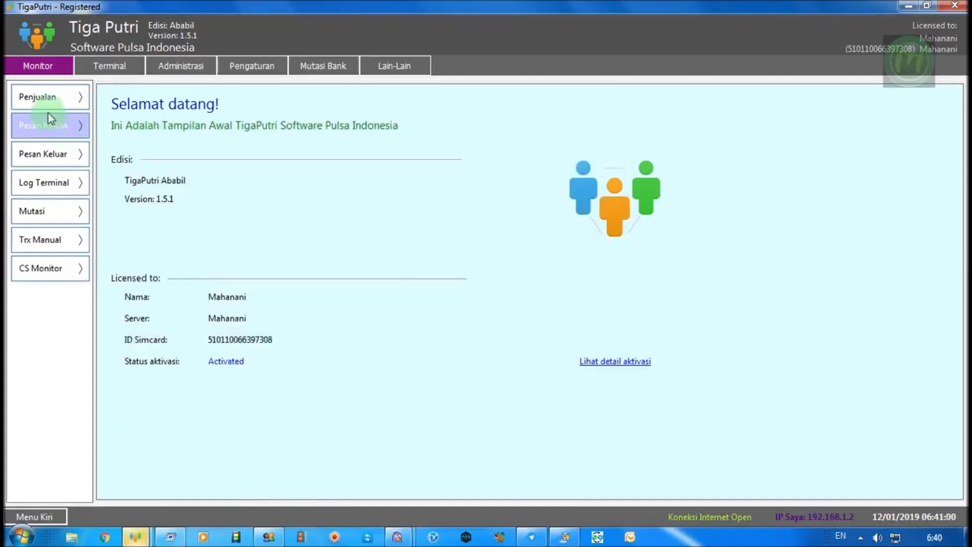
click(45, 102)
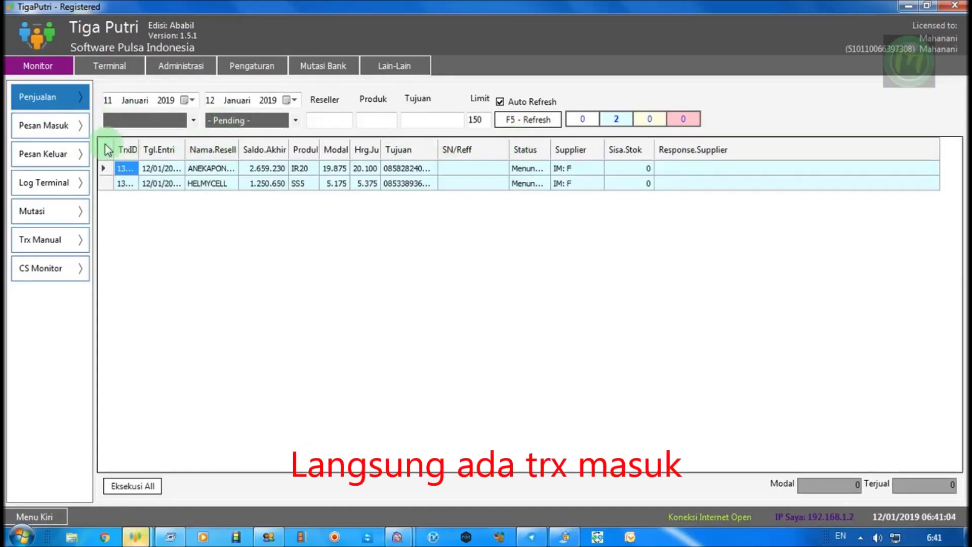
Hide all columns of the sales transaction table, and show every available column instead
click(108, 150)
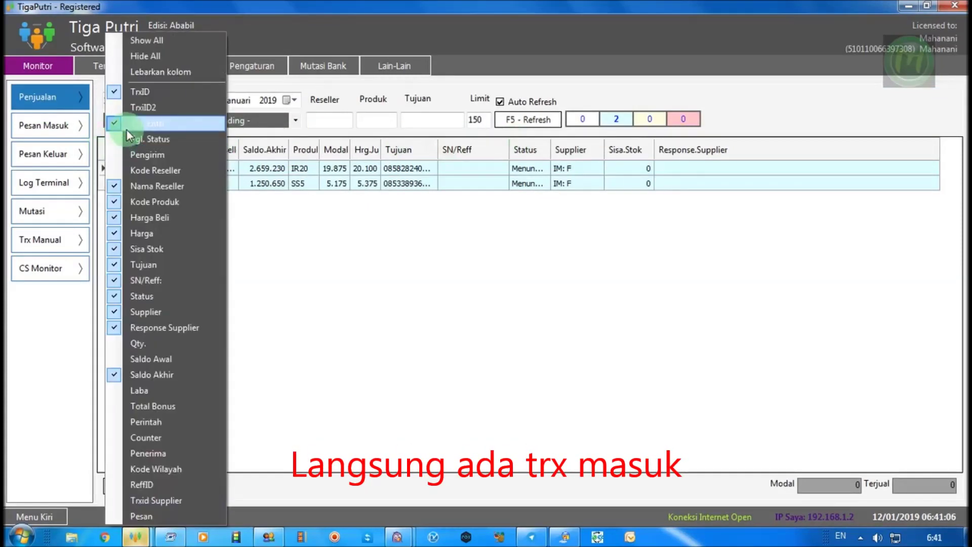
click(133, 56)
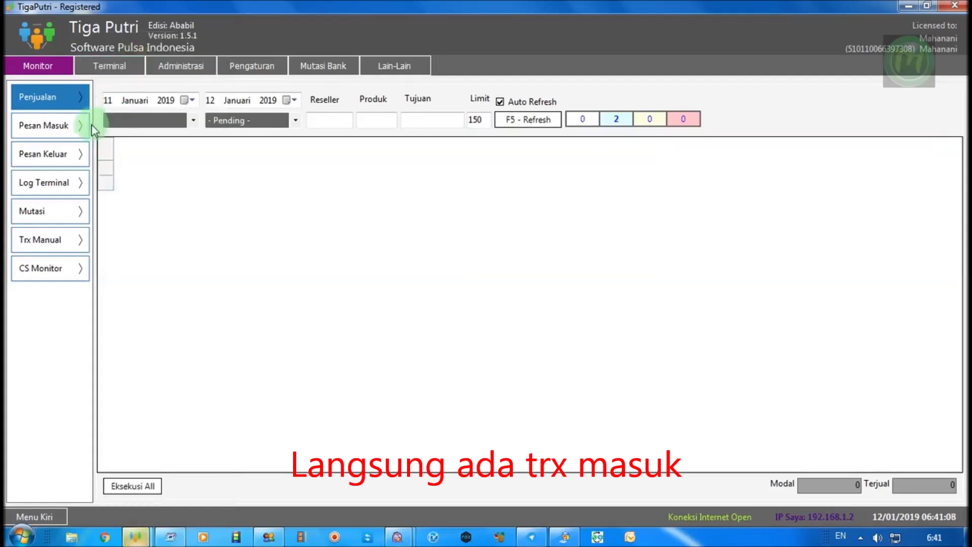
click(108, 149)
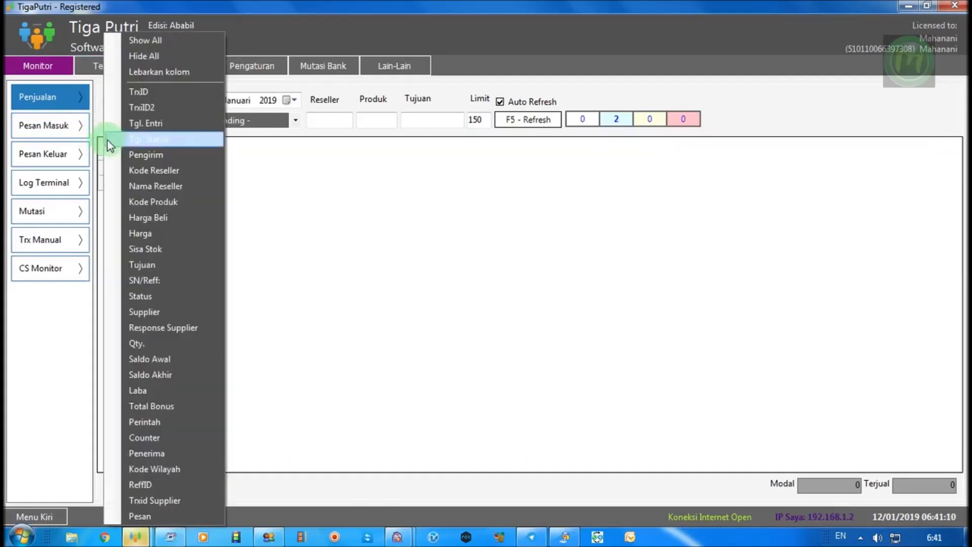
click(139, 42)
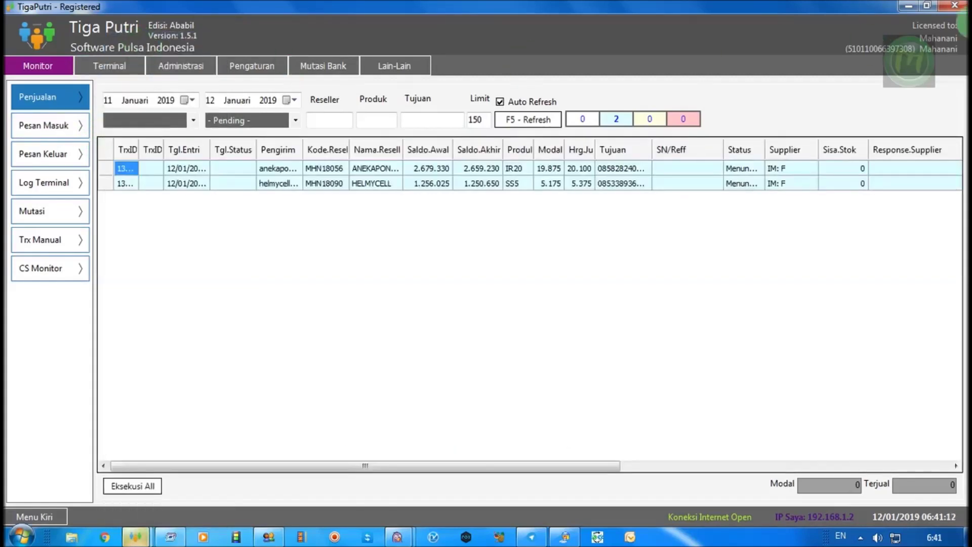
Restore TigaPutri from full screen and enlarge its window down to the taskbar and wider across the desktop
click(926, 6)
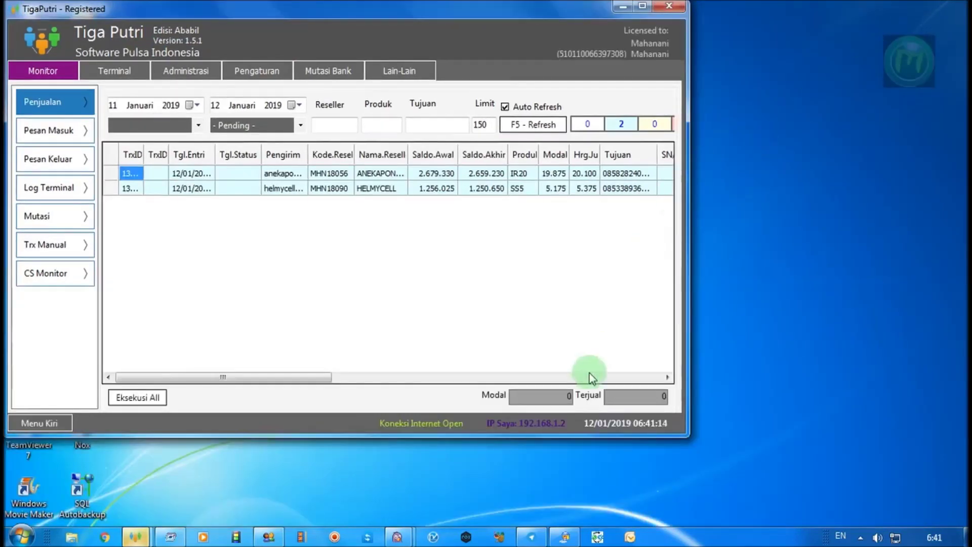
drag(525, 434, 525, 524)
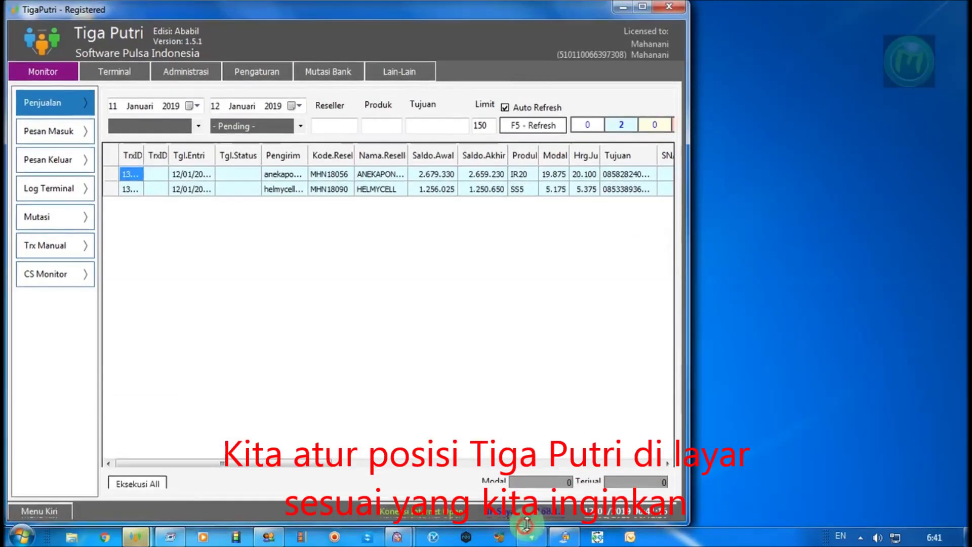
drag(690, 275, 788, 273)
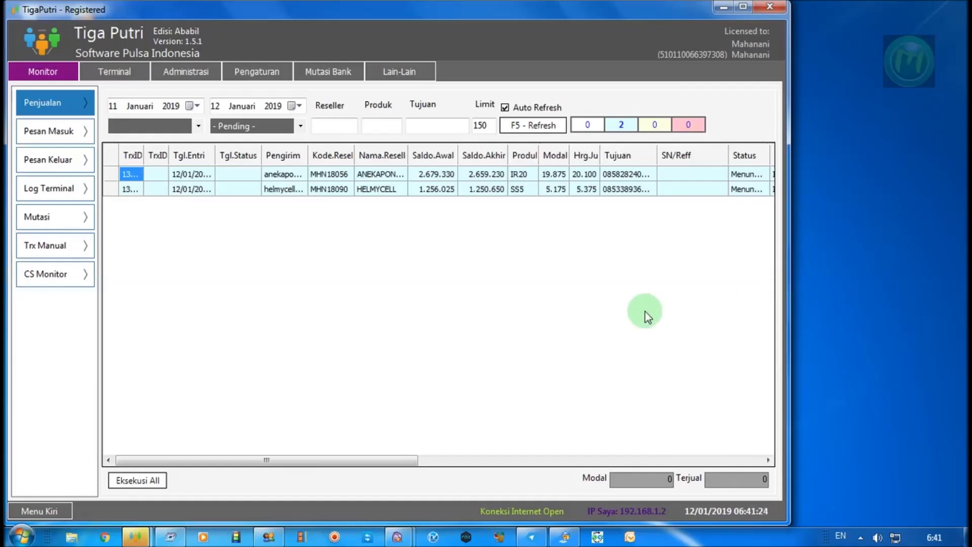
List all sales by setting the status filter to Semua Transaksi and the limit to 1500, and refresh the table
click(557, 125)
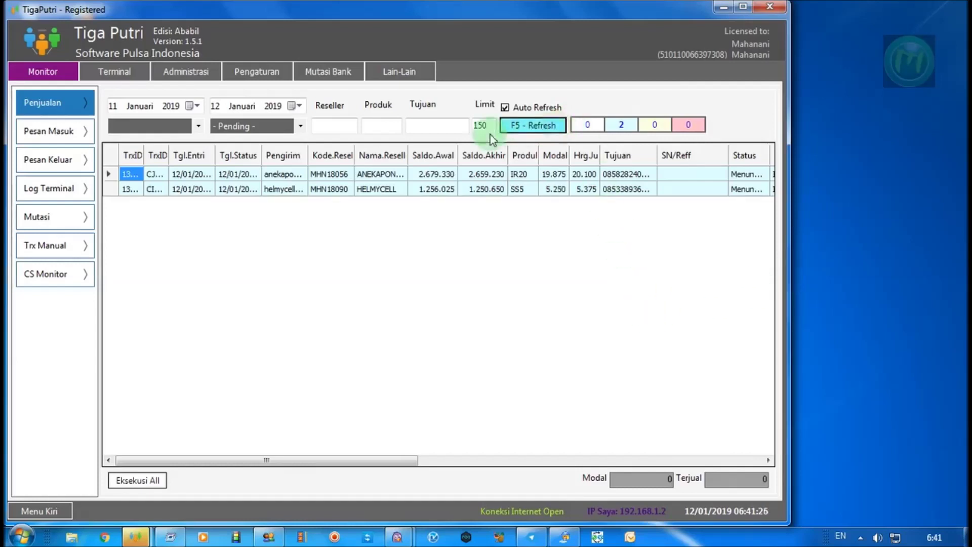
click(303, 125)
click(296, 137)
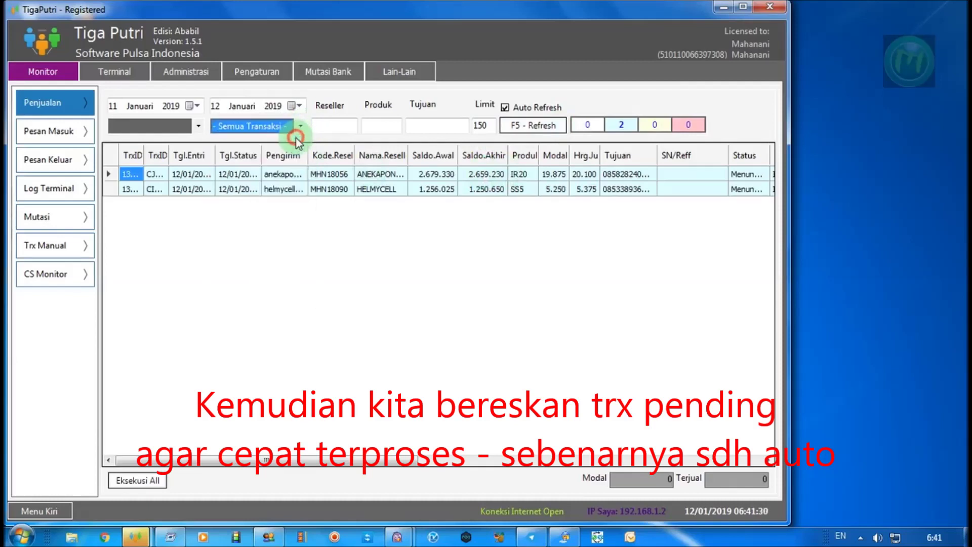
click(486, 125)
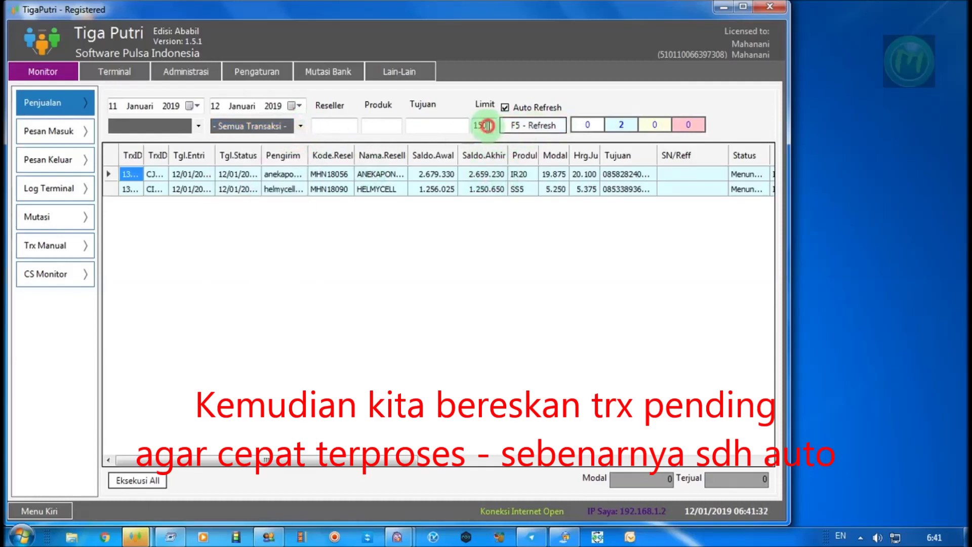
click(529, 127)
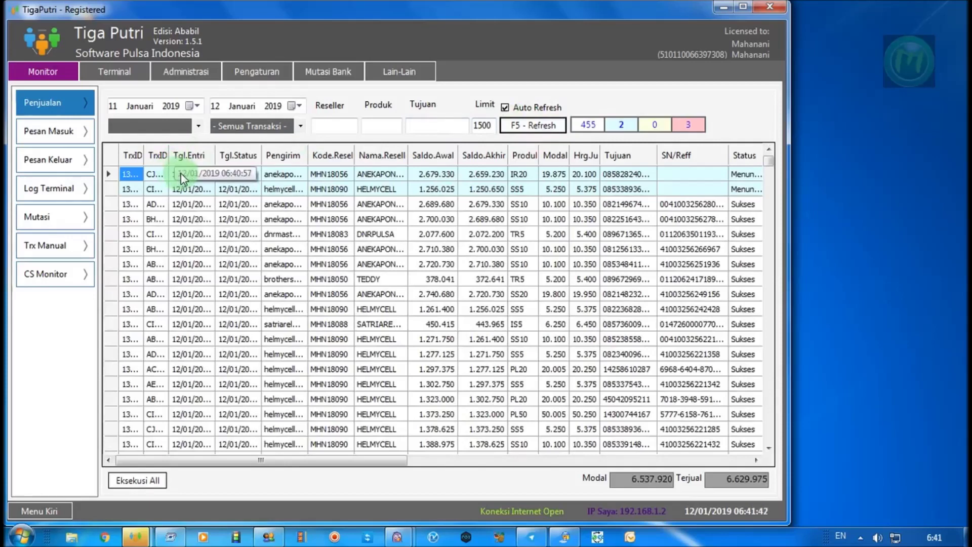
Resend the waiting SS5 transaction from HELMYCELL with Kirim Ulang and confirm it
right_click(192, 190)
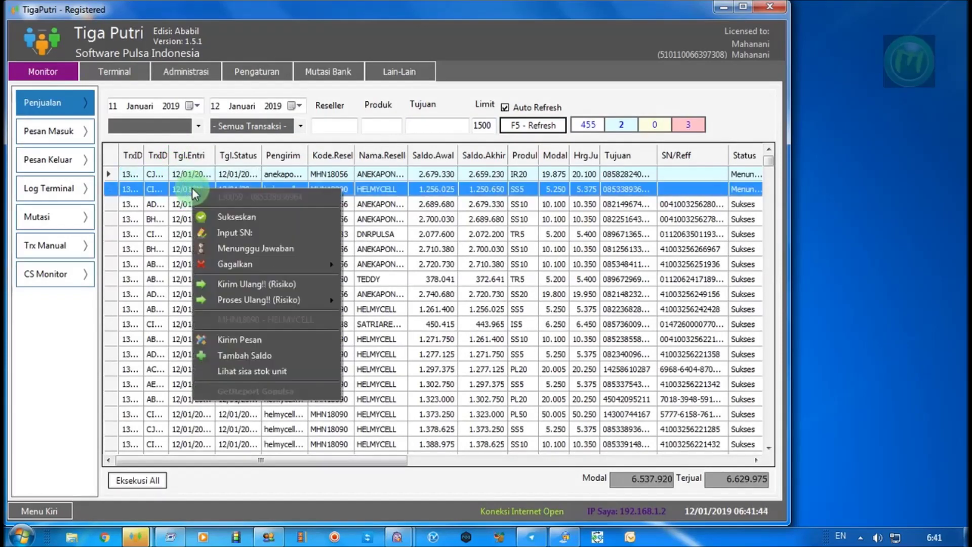
click(229, 283)
click(499, 318)
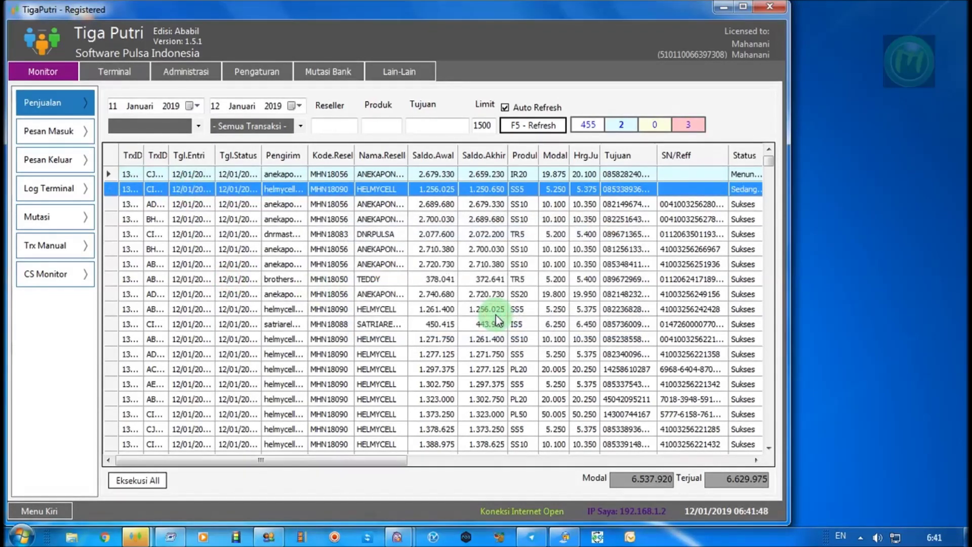
Resend the waiting IR20 transaction from ANEKAPONSEL with Kirim Ulang, confirm it, and refresh the sales table
right_click(244, 176)
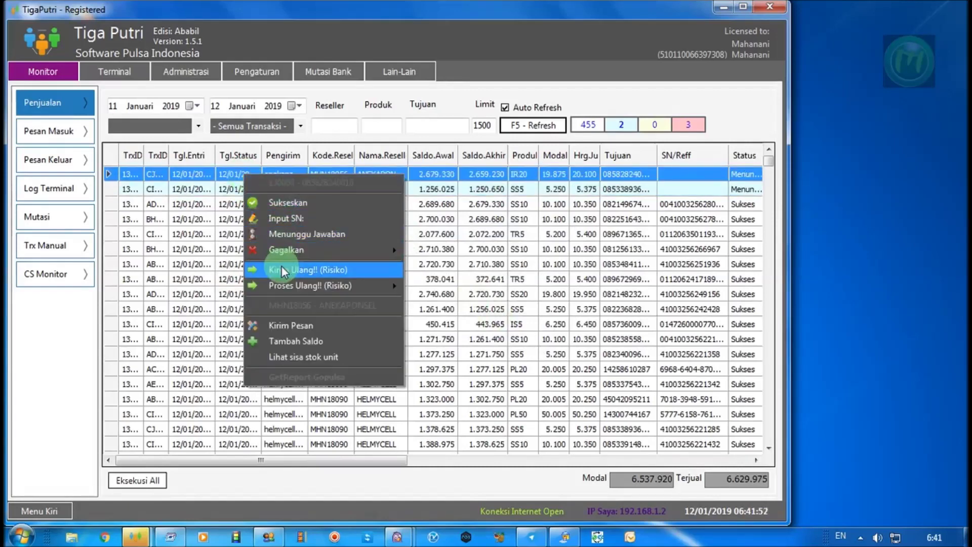
mouse_move(285, 284)
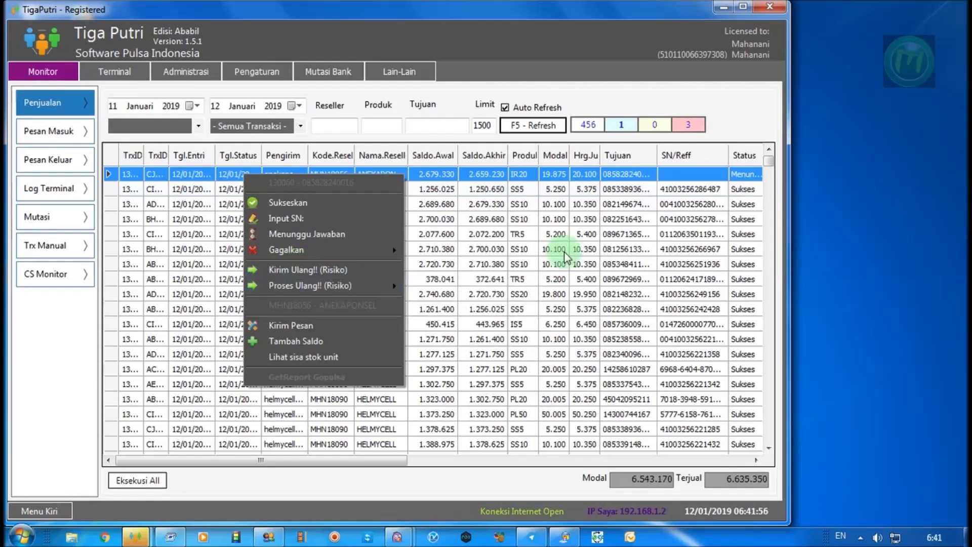
click(335, 268)
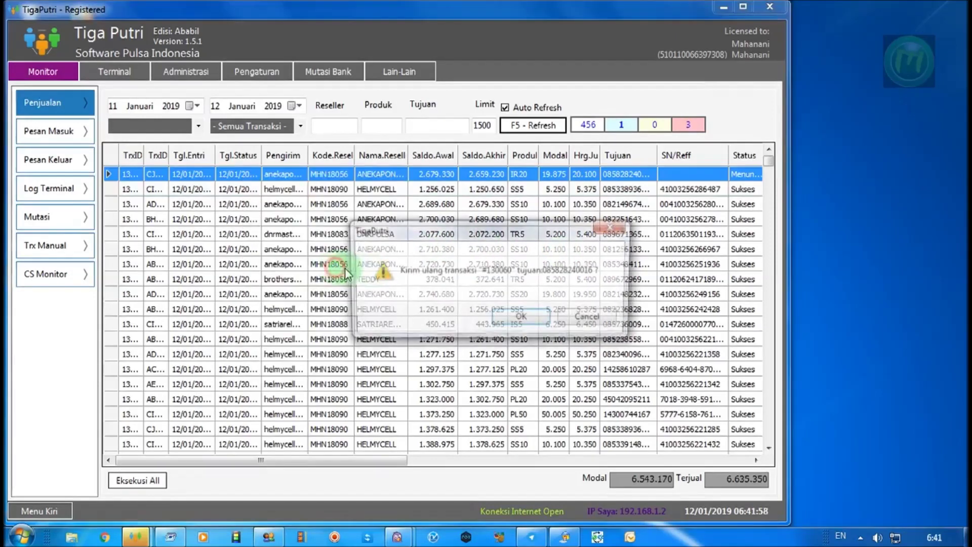
click(512, 318)
click(448, 273)
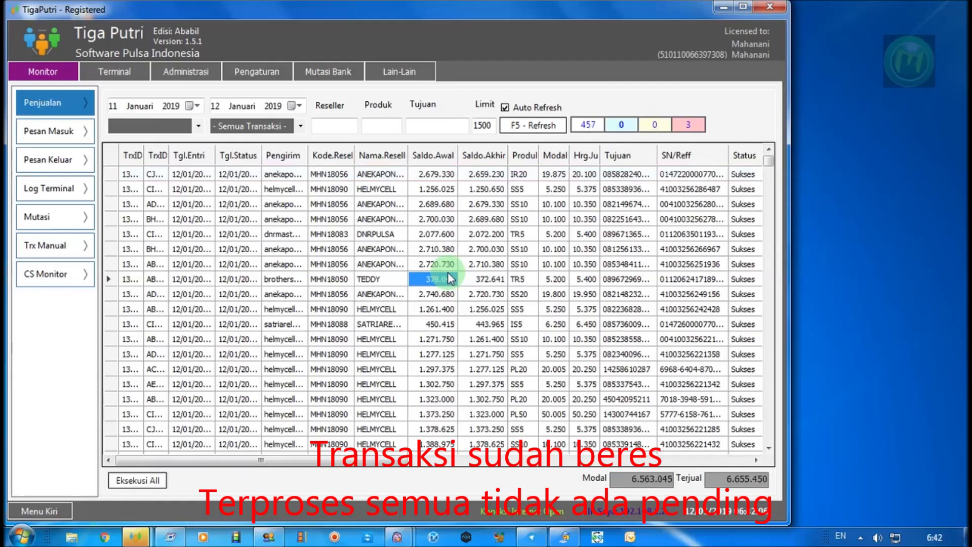
click(527, 131)
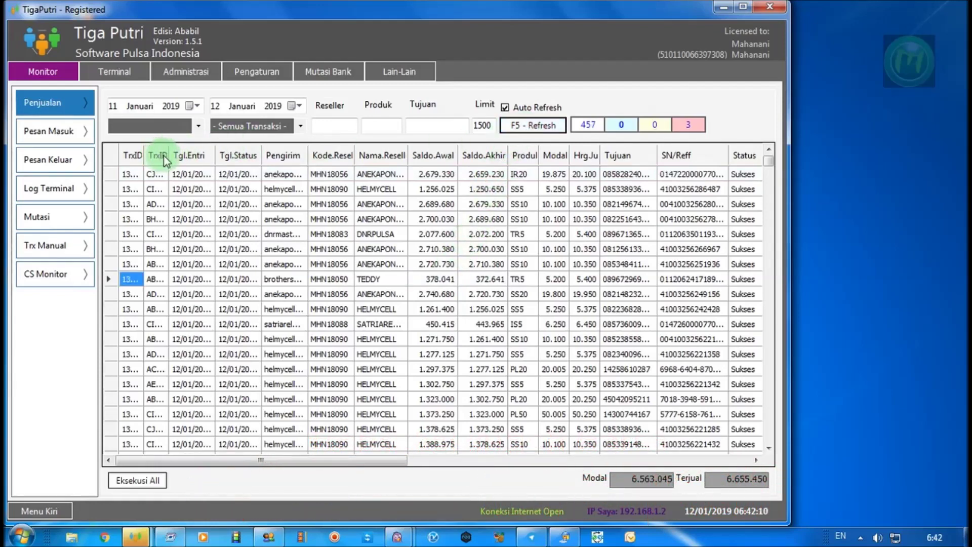
Widen the TrxID2, Tgl.Entri, Pengirim and Nama.Reseller columns, and refresh the sales table
drag(169, 156, 234, 157)
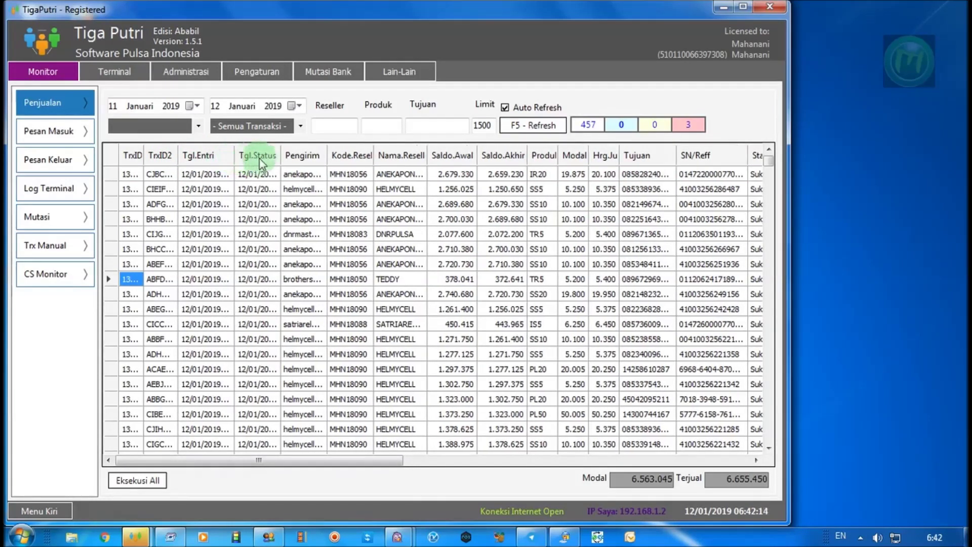
drag(326, 157, 330, 157)
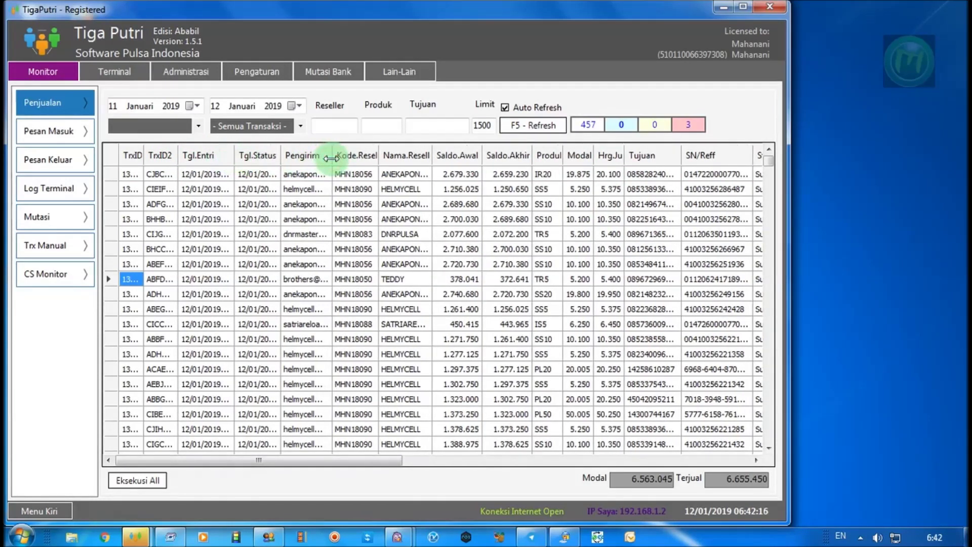
drag(432, 156, 448, 154)
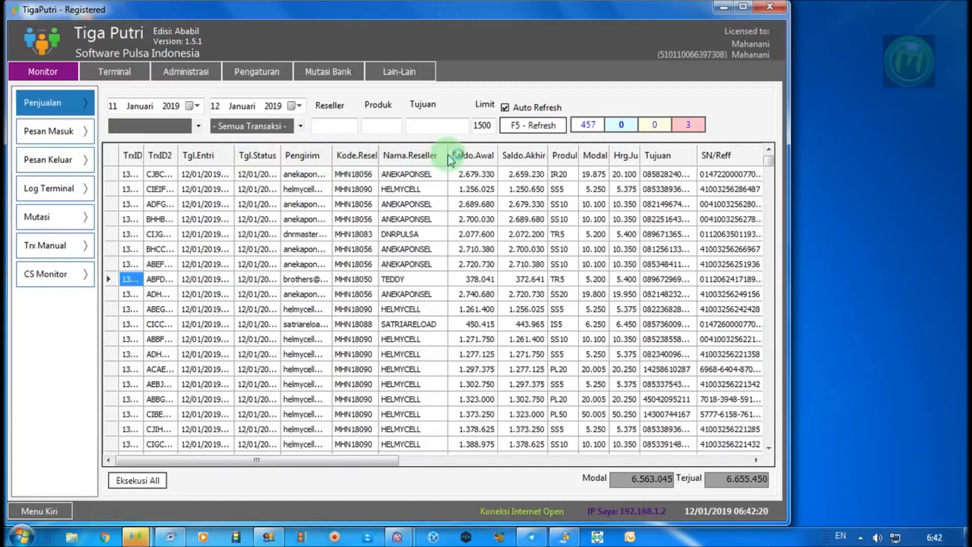
click(515, 131)
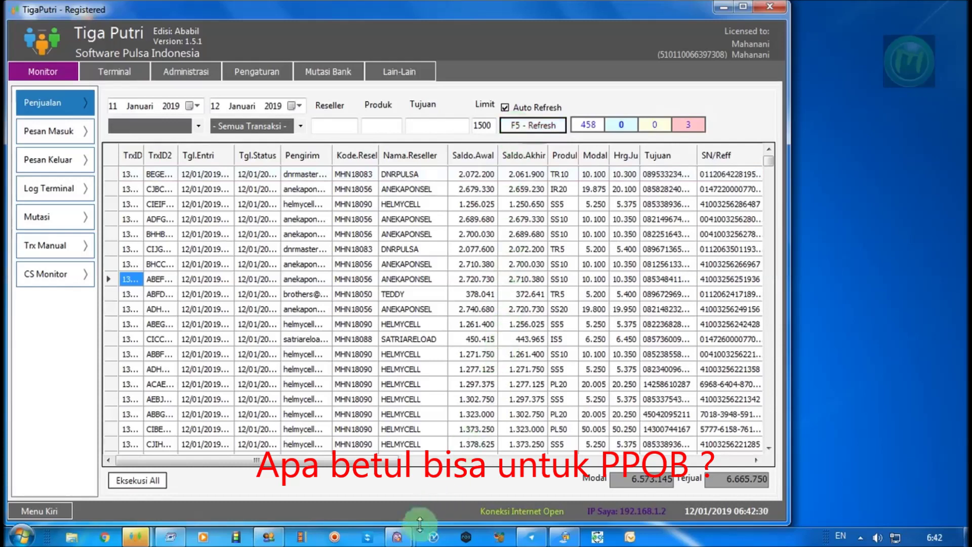
Switch to the messenger's Jabber conversation with the server account and send the message "rukonew"
mouse_move(395, 542)
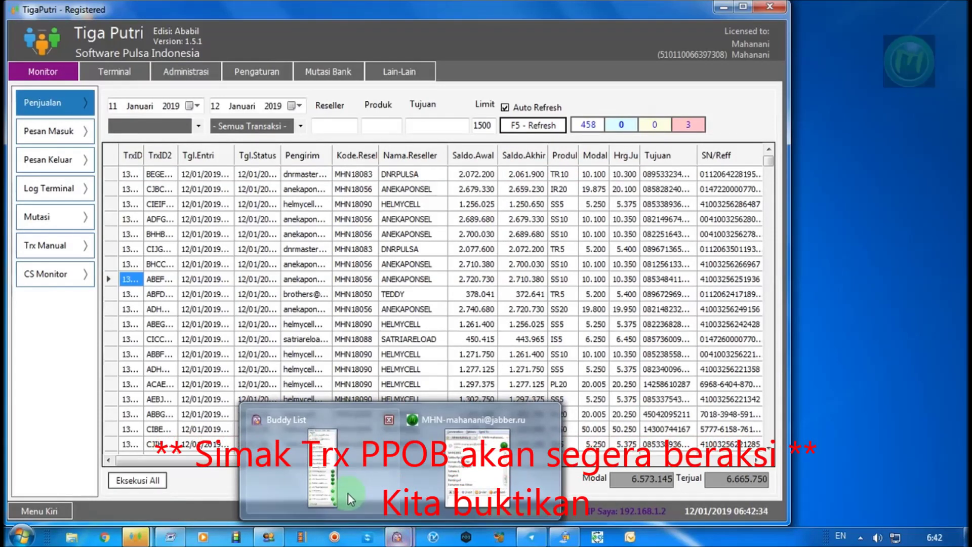
click(476, 472)
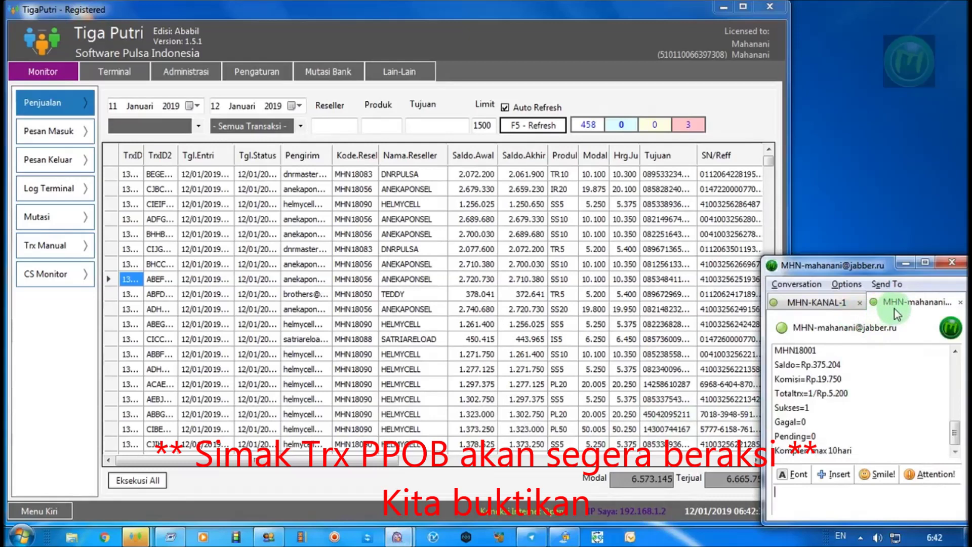
click(842, 505)
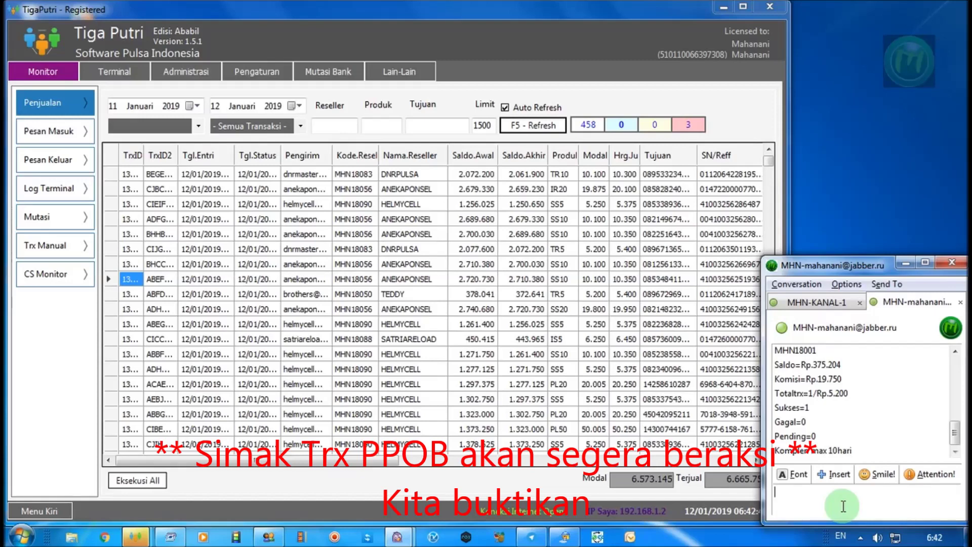
text(rukonew)
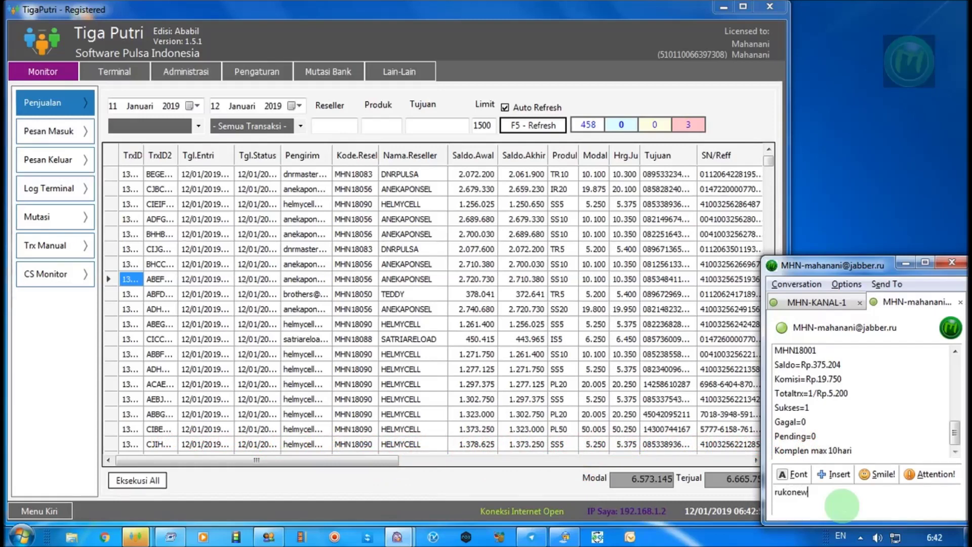
key(Return)
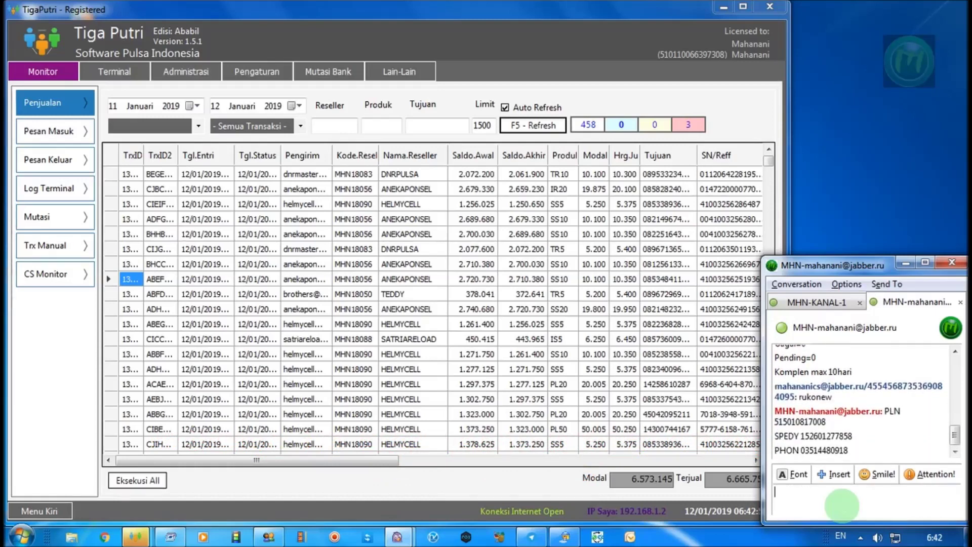
Copy the SPEDY customer number from the reply and send a bill check made of "cektel." followed by that number
double_click(836, 436)
key(ctrl+c)
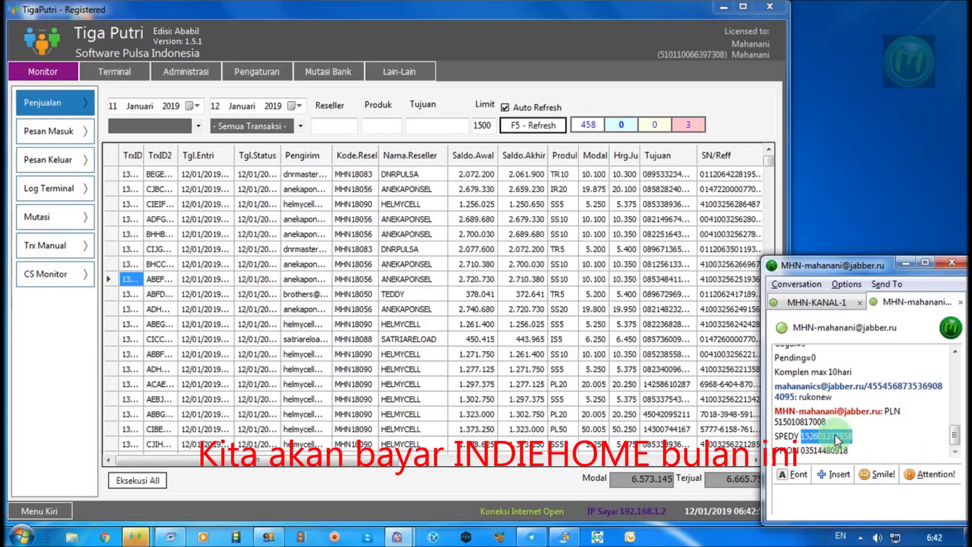
click(829, 499)
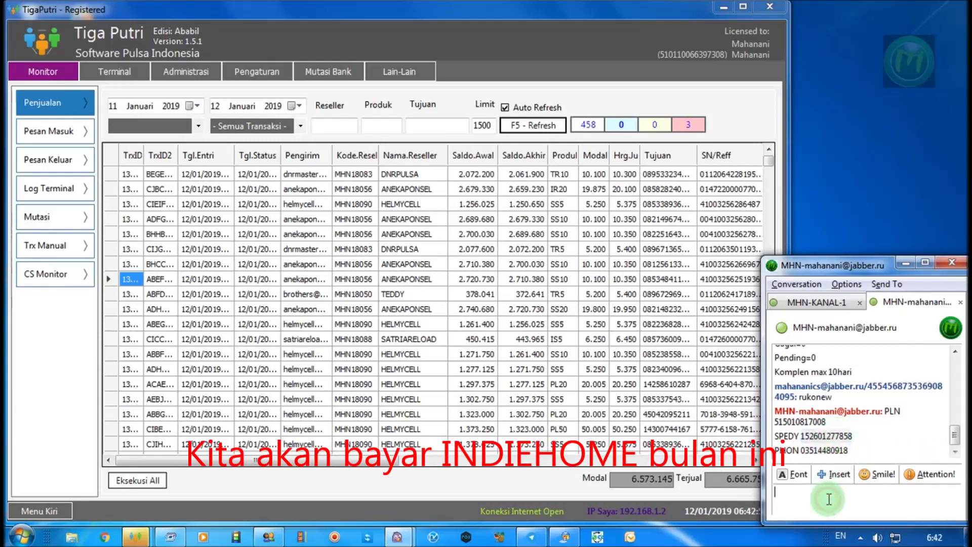
text(cektel.)
key(ctrl+v)
key(Return)
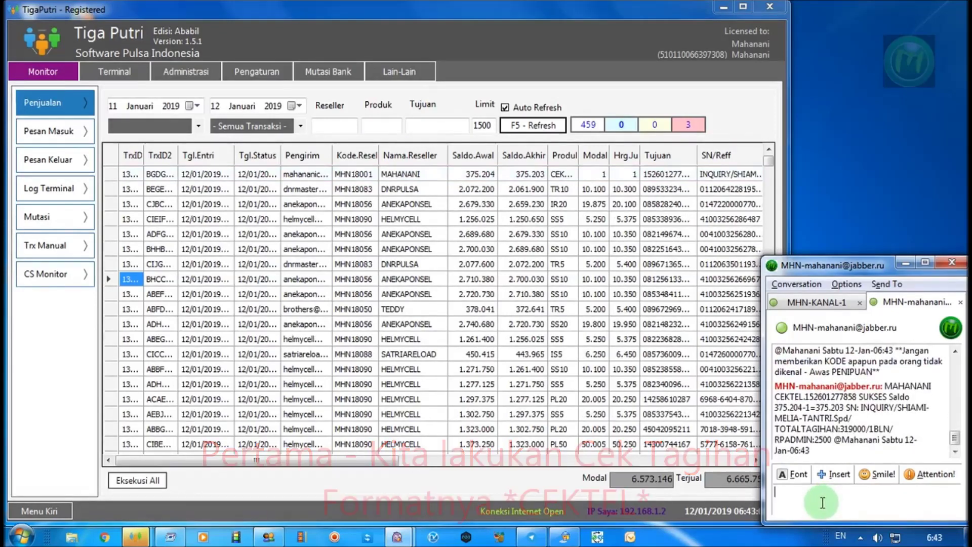
click(837, 432)
click(888, 390)
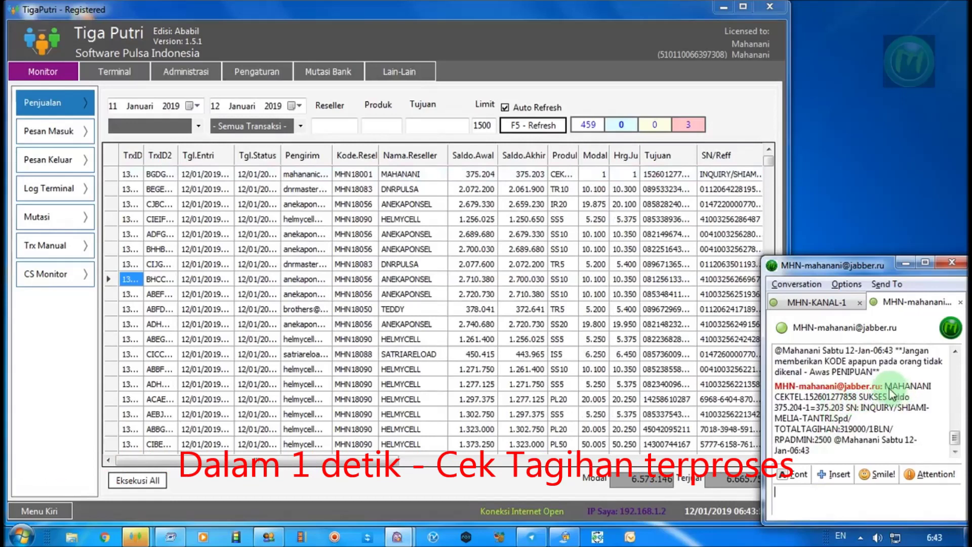
Send a bill payment message made of "bayartel." followed by the copied customer number, and highlight the server's payment reply
drag(888, 393, 894, 449)
click(856, 504)
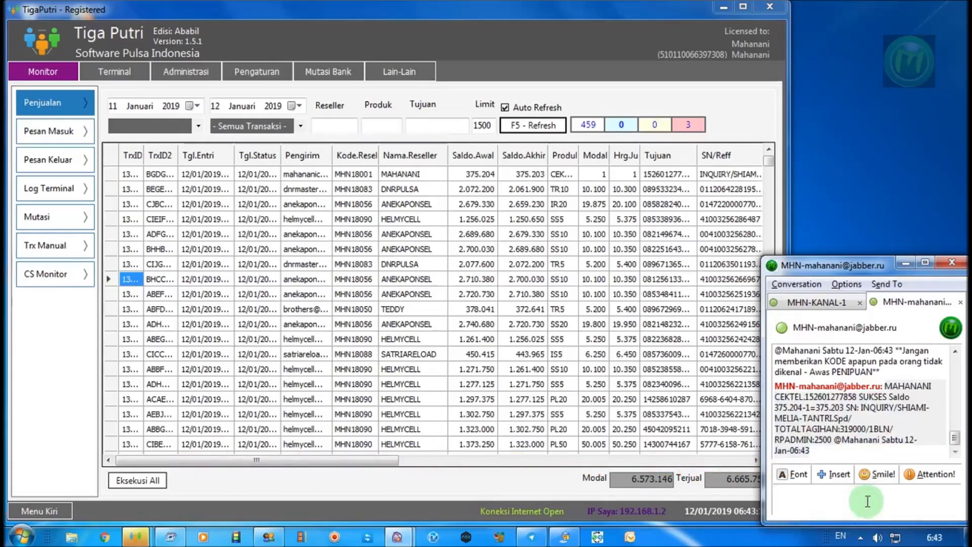
text(bayartel)
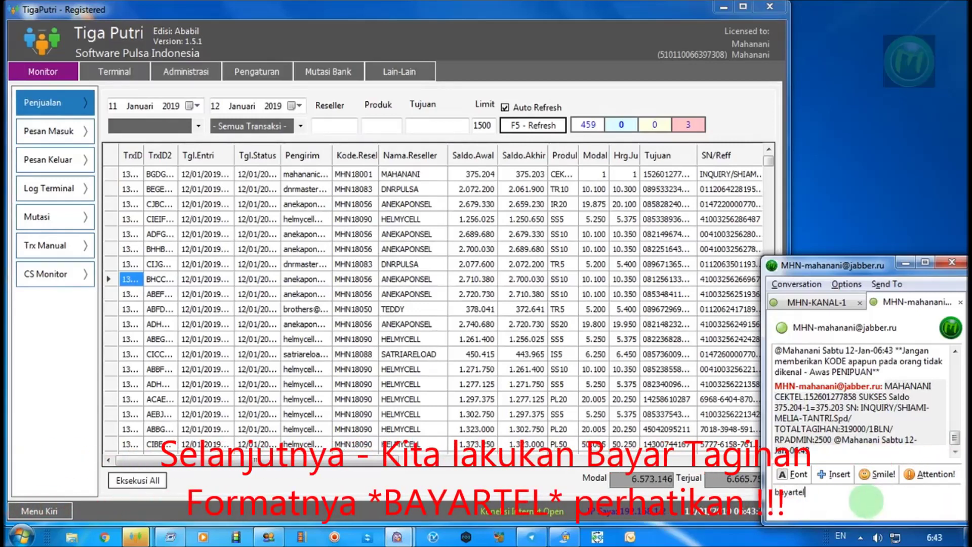
text(.)
key(ctrl+v)
key(Return)
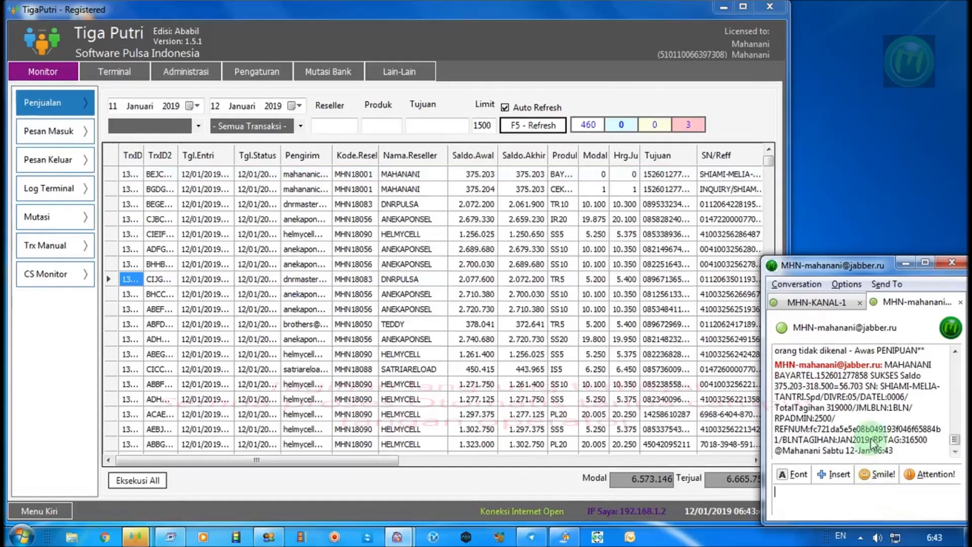
drag(889, 366, 906, 458)
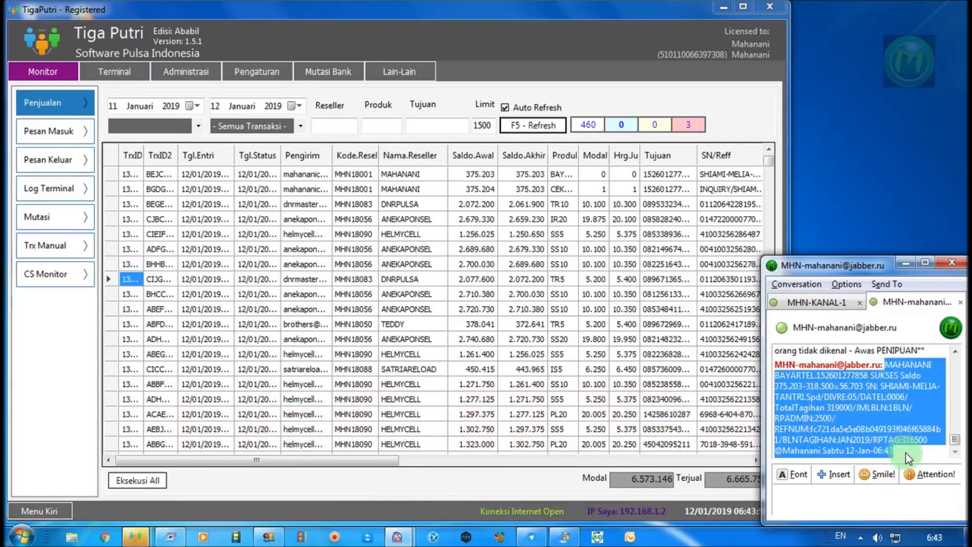
click(906, 458)
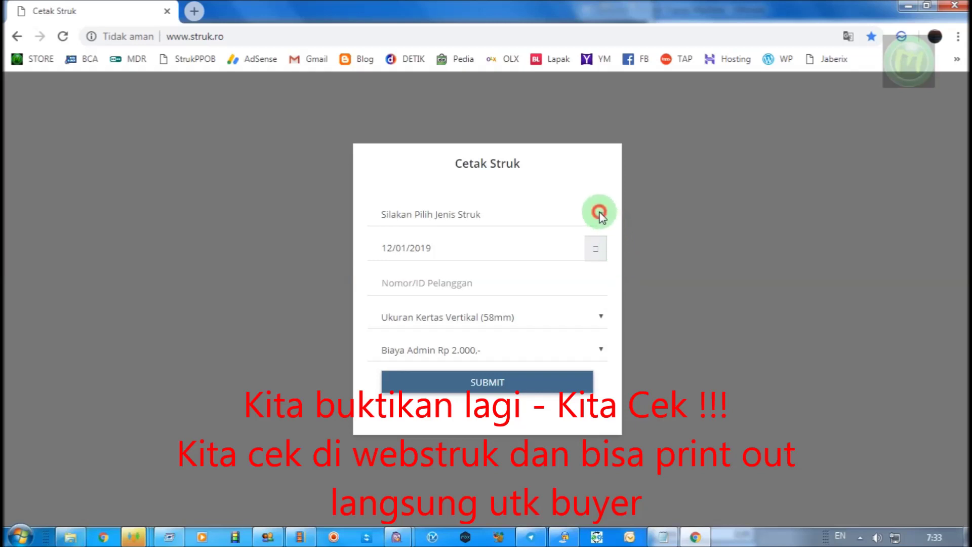
On the struk.ro Cetak Struk form, choose the Telkom (Telepon, Speedy, Transvision, Flexi) receipt type and Ukuran Kertas Horisontal 1/4 Kertas A4
click(601, 217)
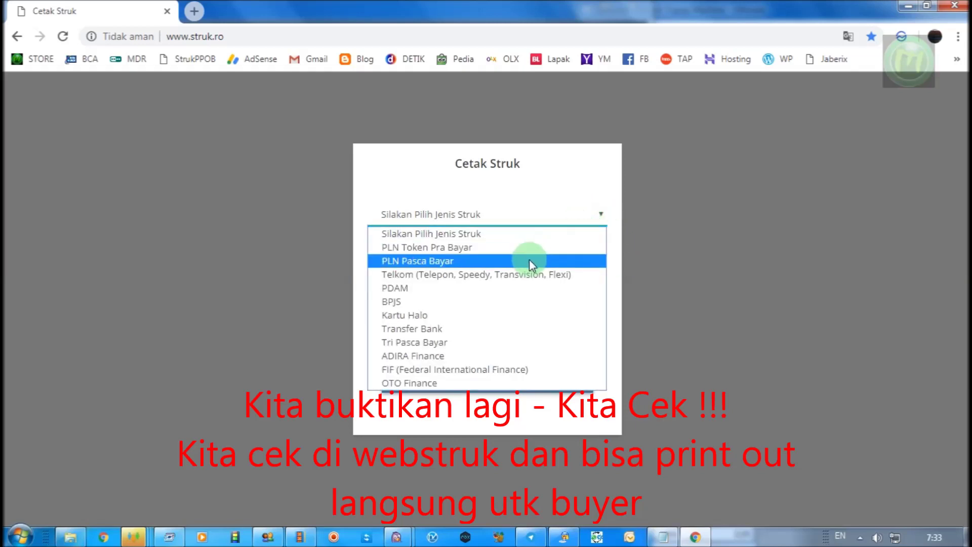
click(522, 275)
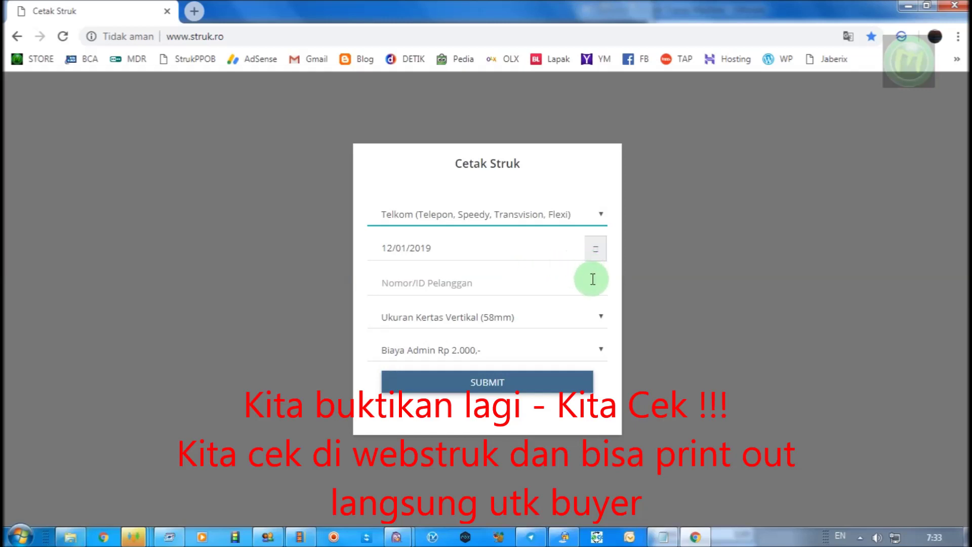
click(601, 318)
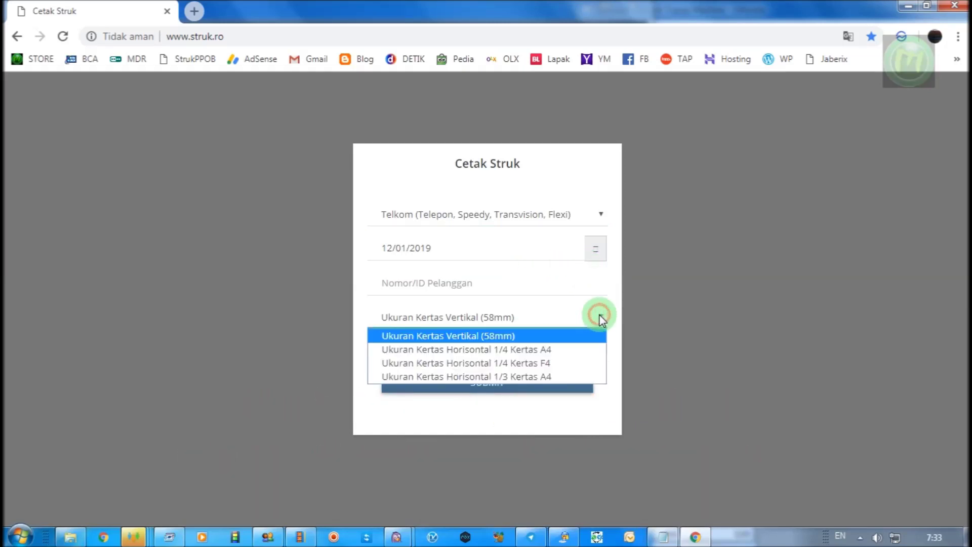
click(557, 350)
Copy the customer number from the BAYARTEL reply in the Jabber chat and paste it into the receipt form's Nomor/ID Pelanggan field
click(521, 284)
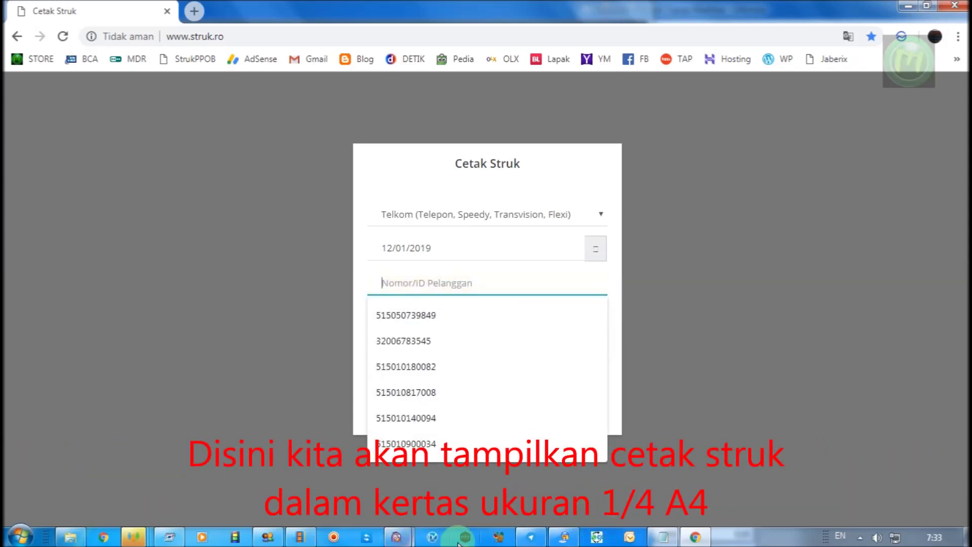
mouse_move(396, 537)
click(484, 497)
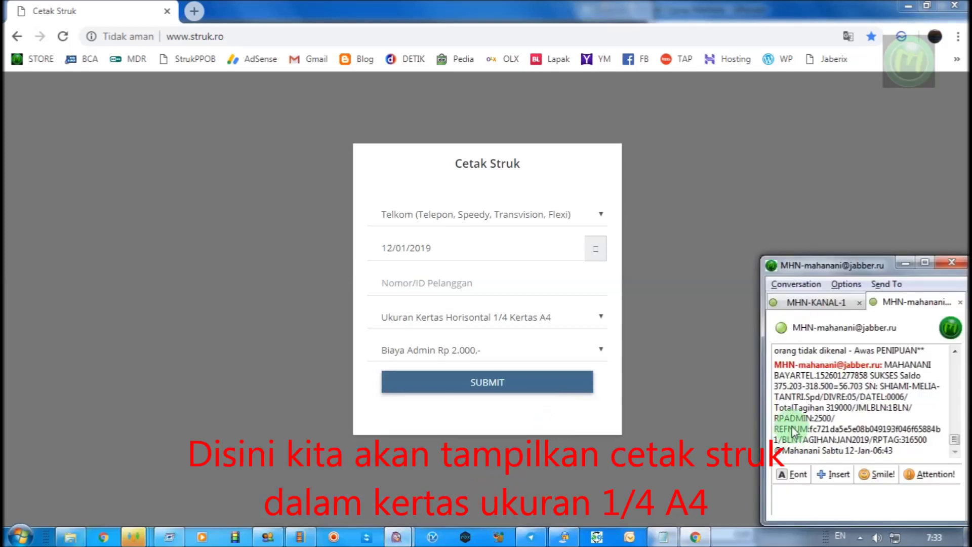
right_click(830, 382)
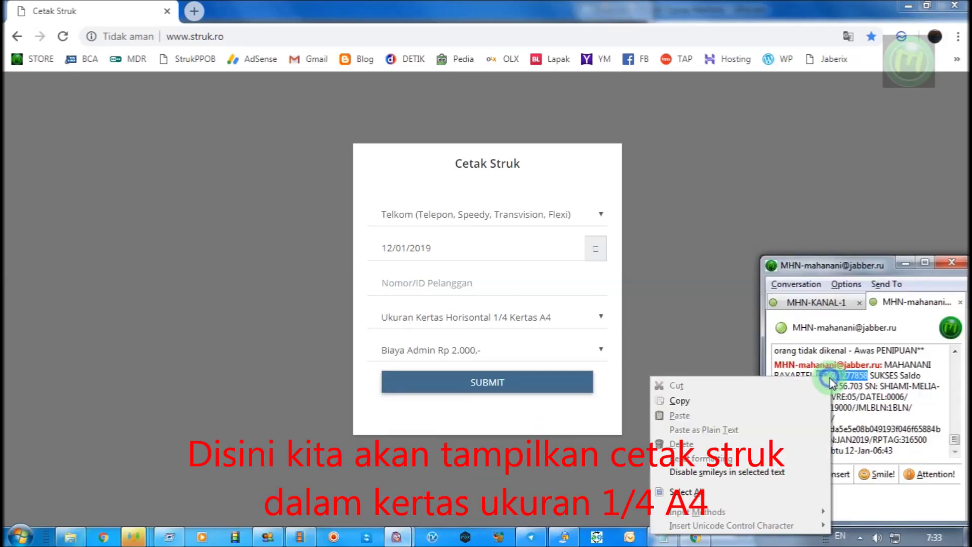
click(694, 404)
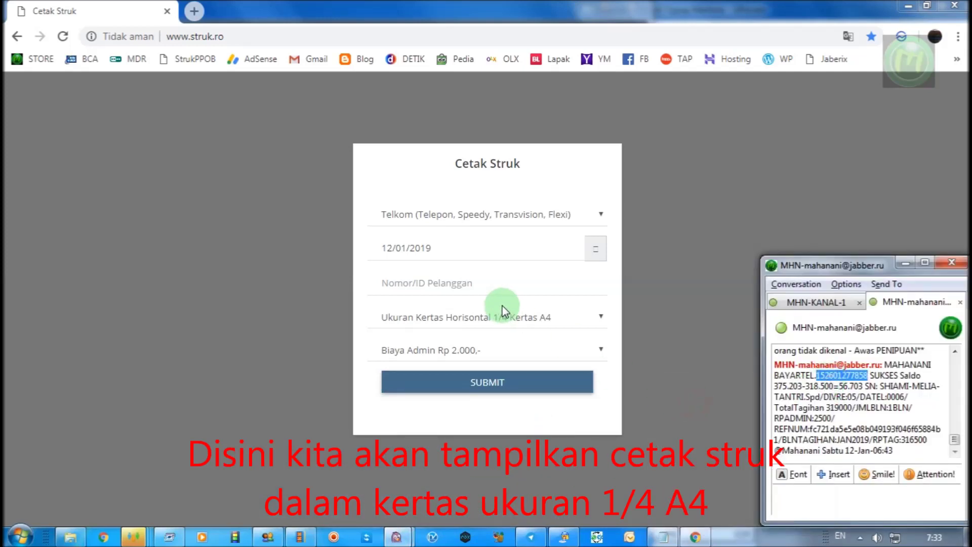
click(445, 283)
right_click(446, 288)
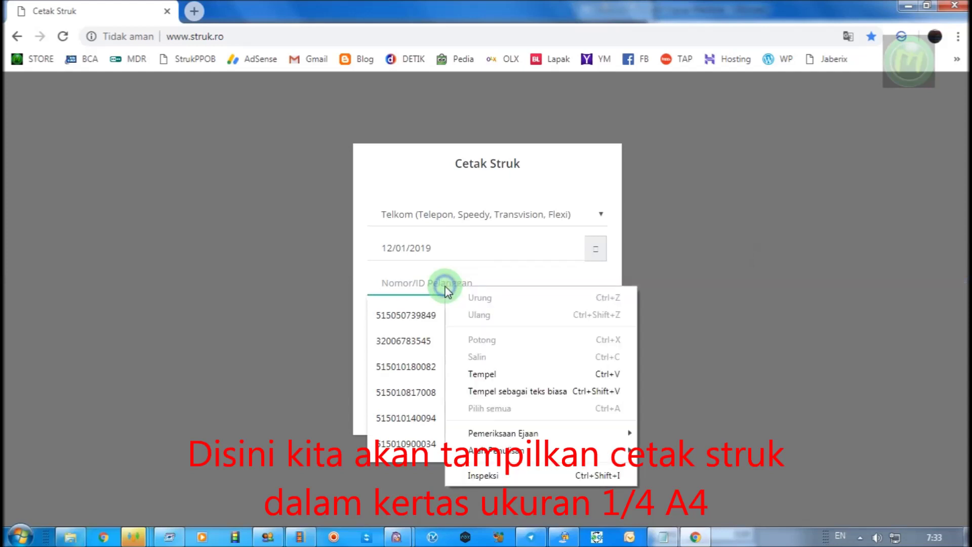
click(482, 374)
click(479, 289)
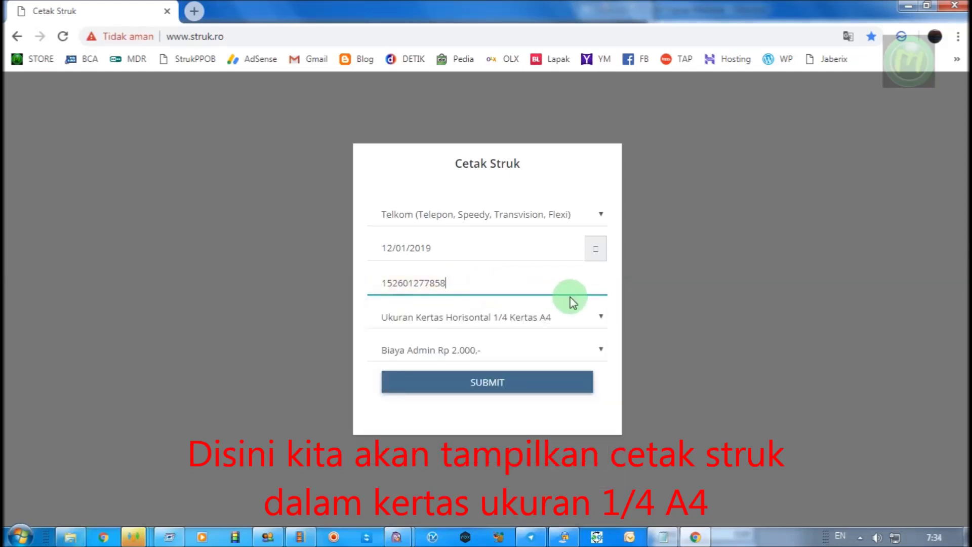
Submit the receipt form and highlight the title of the Telkom bill payment receipt
click(485, 384)
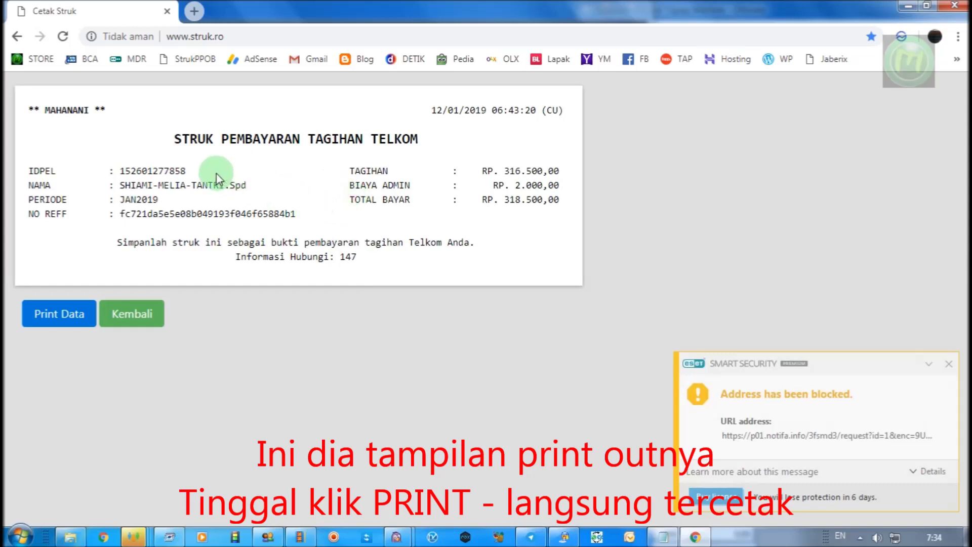
drag(170, 141, 421, 143)
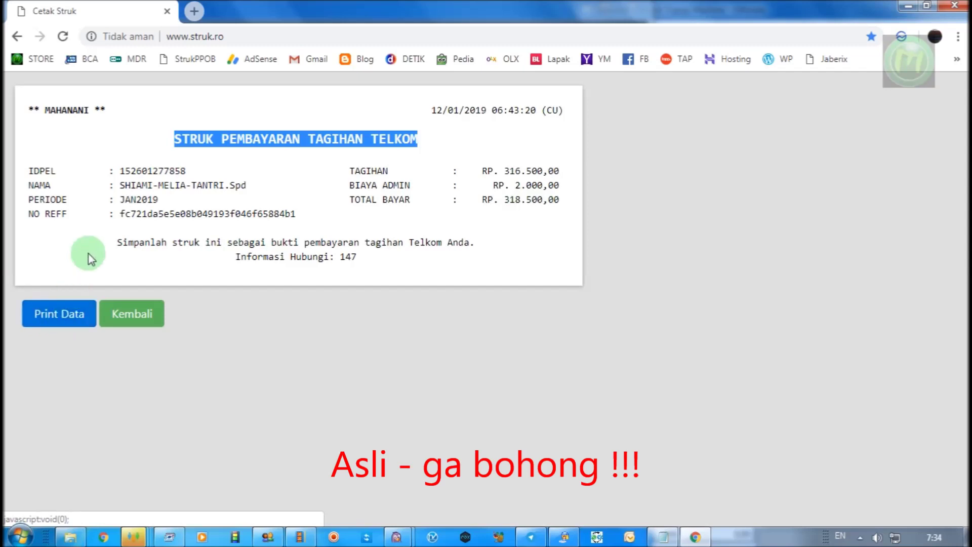
click(298, 276)
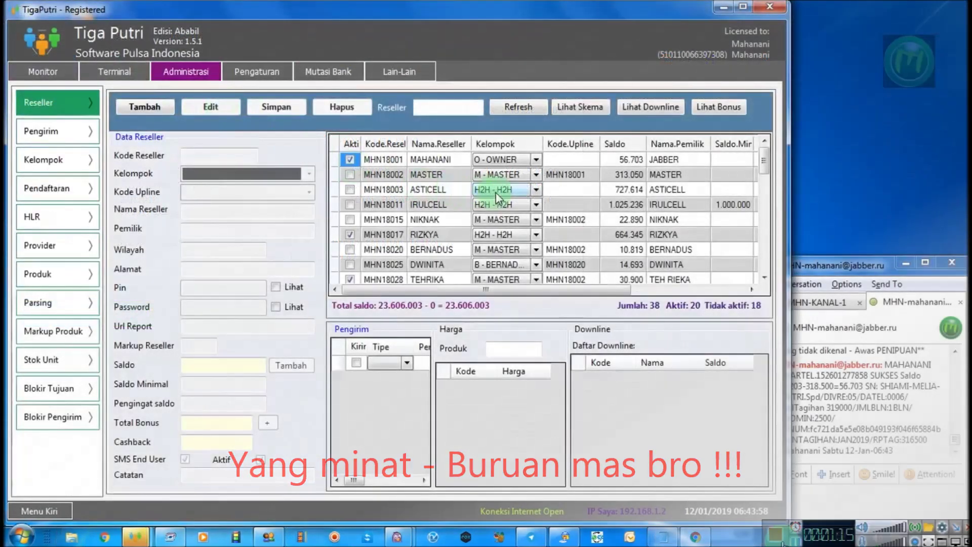
Look through TigaPutri's request format settings and system log, and return to the sales monitor
click(249, 73)
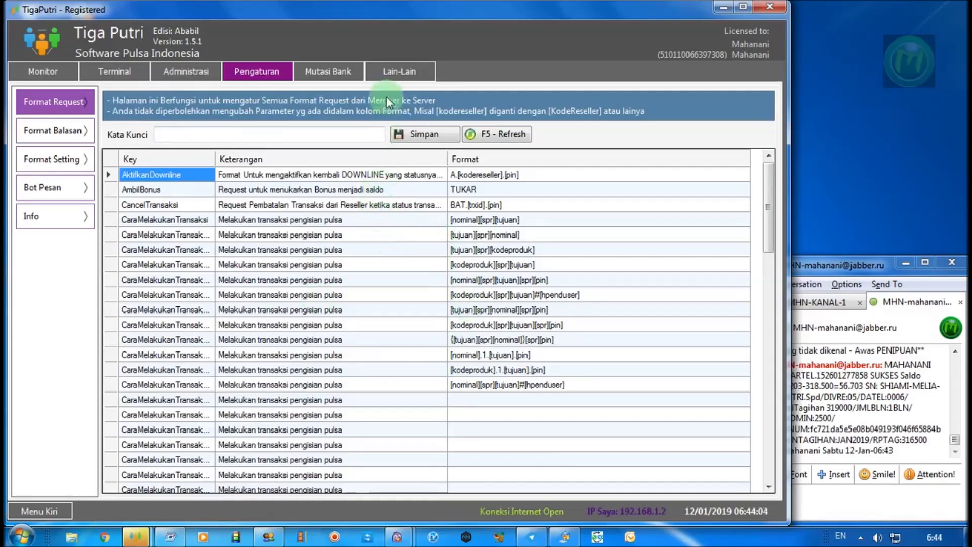
click(388, 76)
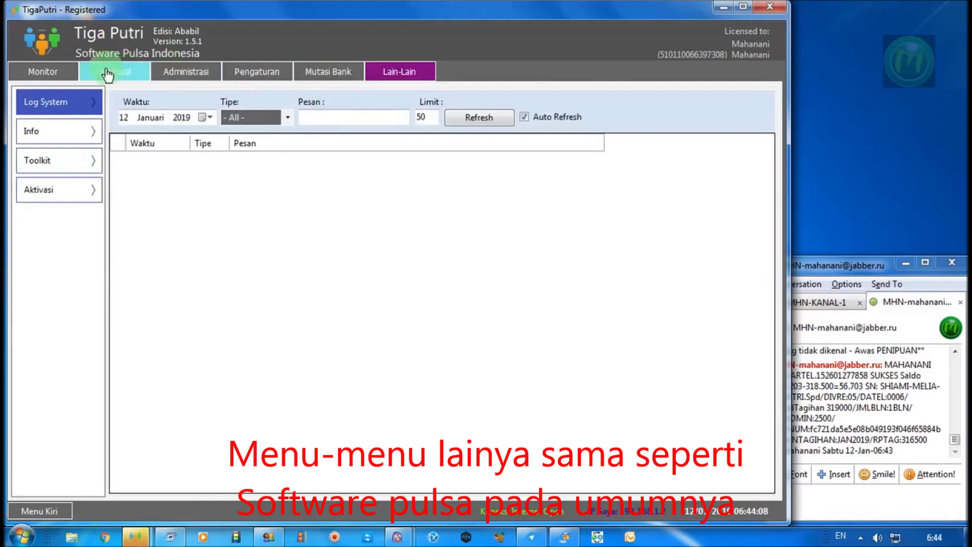
click(44, 76)
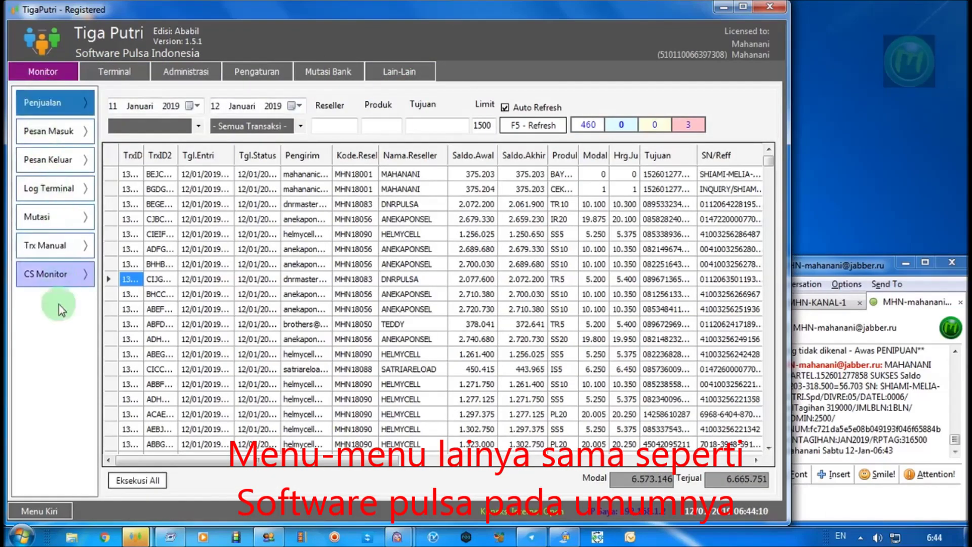
Refresh the sales table after checking the newest transaction's balances, and widen the Produk, Modal, Hrg.Jual and Tujuan columns
click(482, 175)
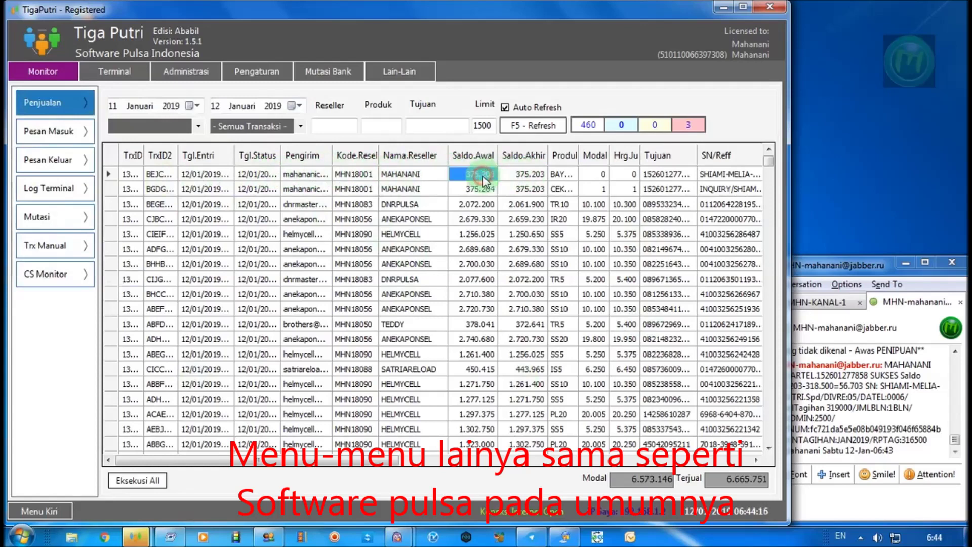
click(521, 177)
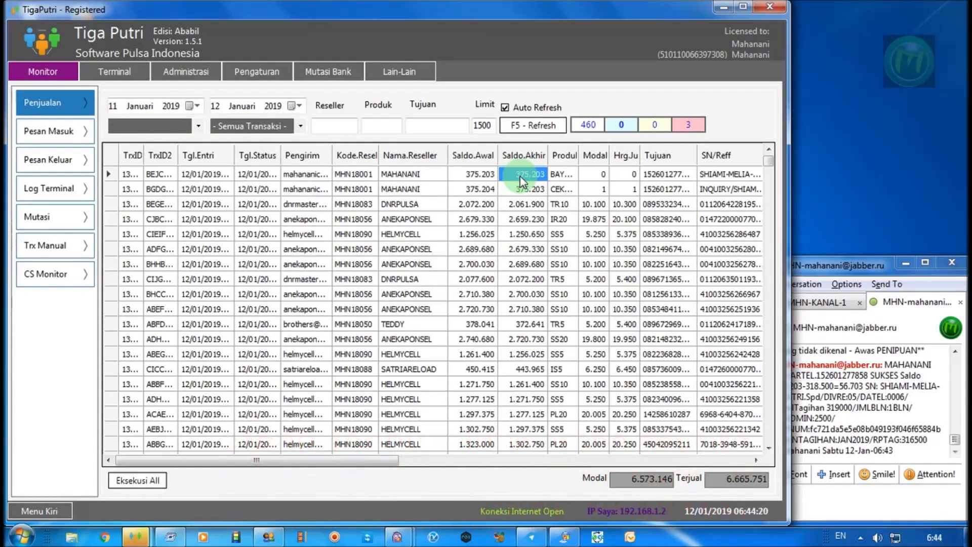
click(535, 130)
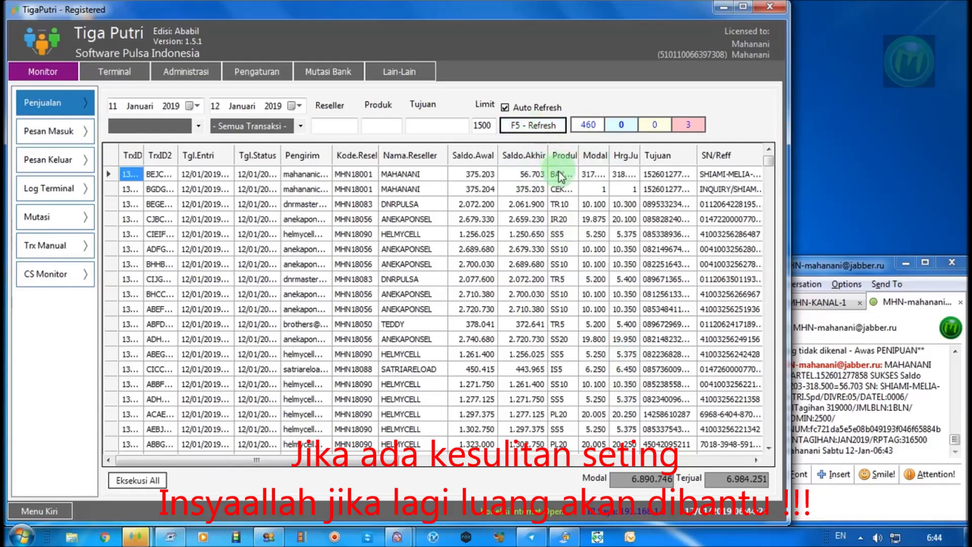
drag(580, 157, 682, 161)
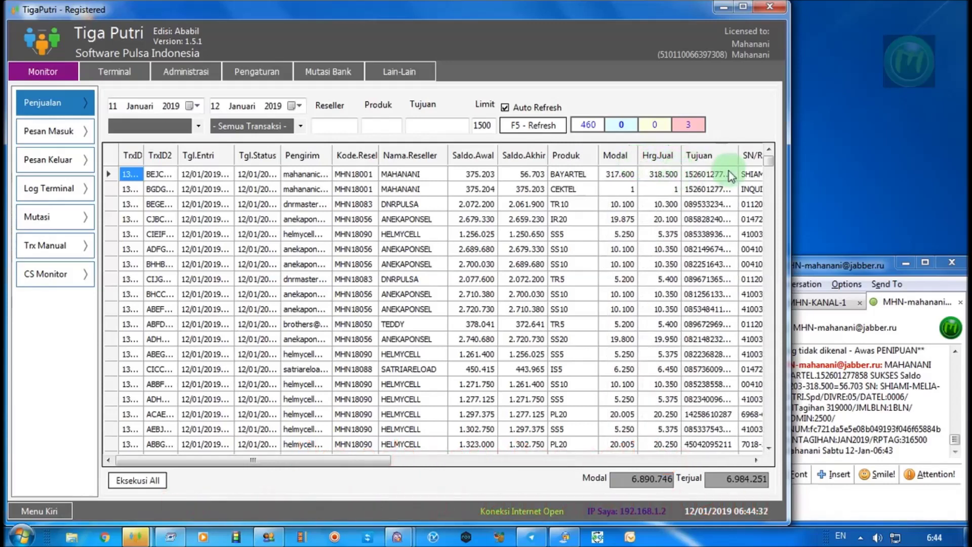
drag(745, 160, 753, 160)
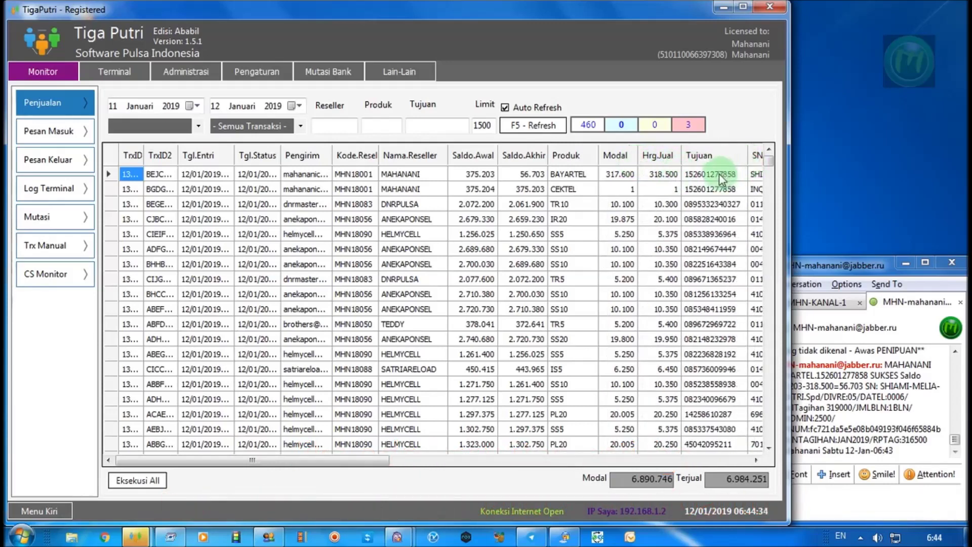
Examine the Modal, Hrg.Jual and Tujuan values of the BAYARTEL transaction and refresh the sales table
click(619, 174)
key(Right)
key(Right)
key(Left)
key(Left)
click(656, 173)
click(701, 174)
click(627, 174)
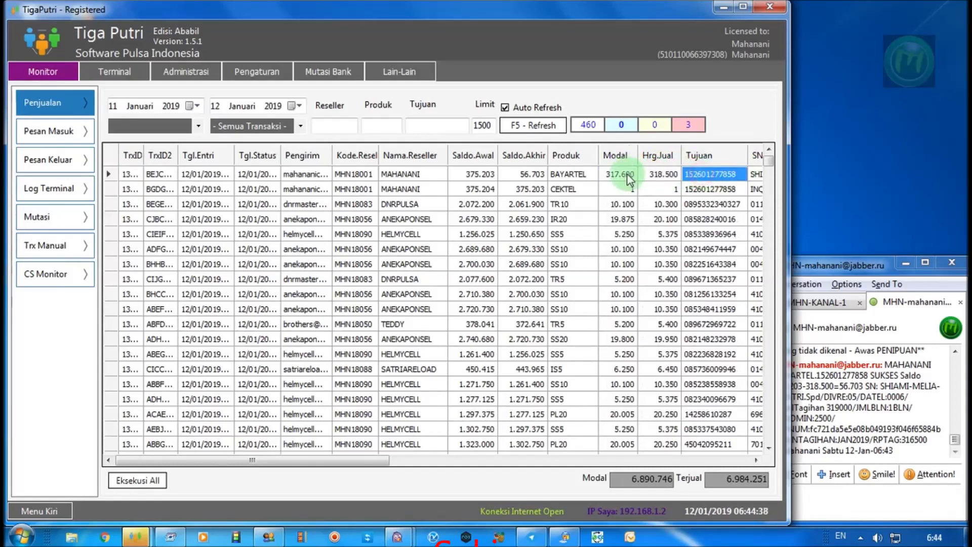
click(658, 174)
click(697, 173)
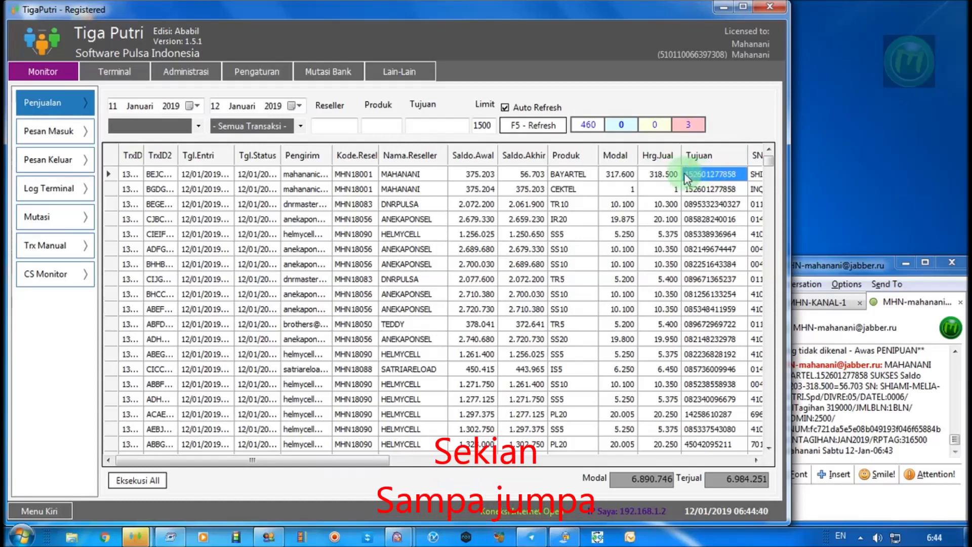
click(561, 205)
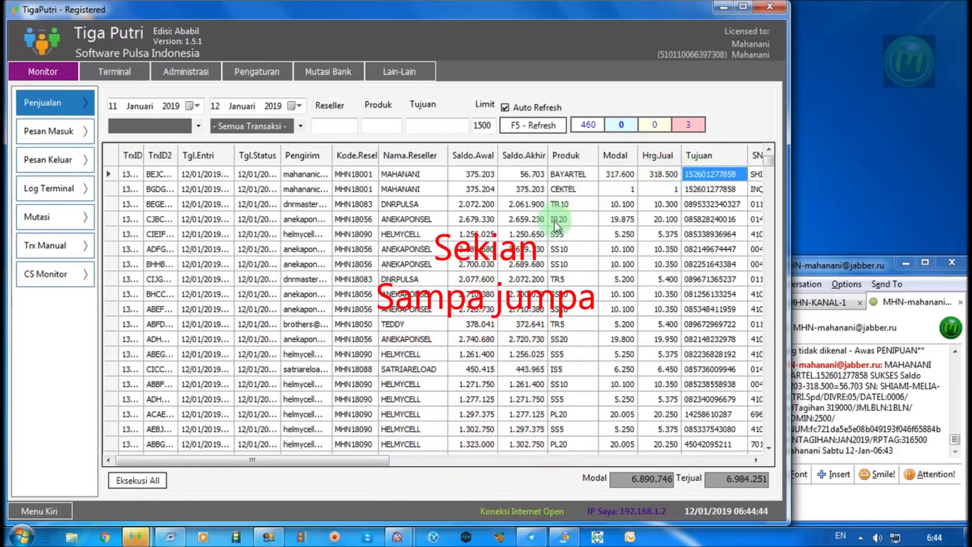
click(539, 127)
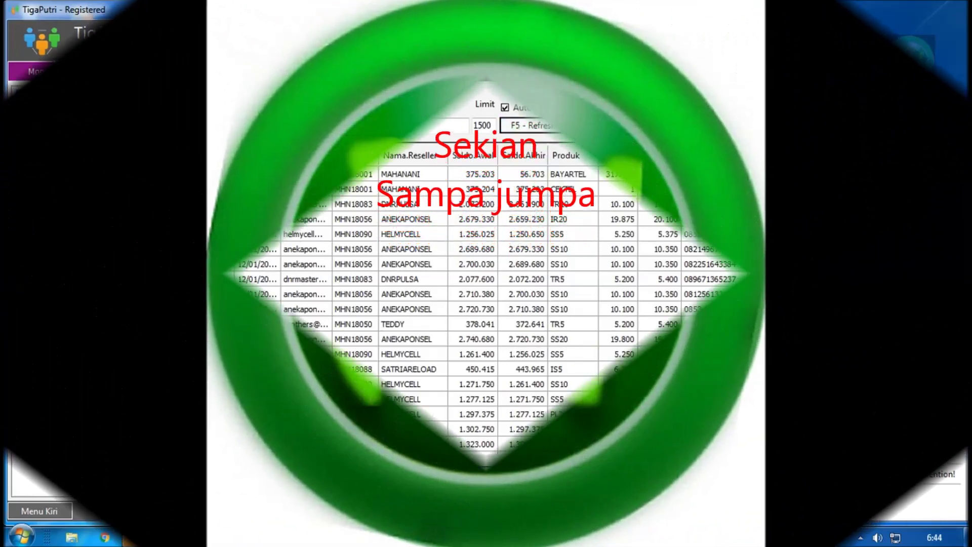